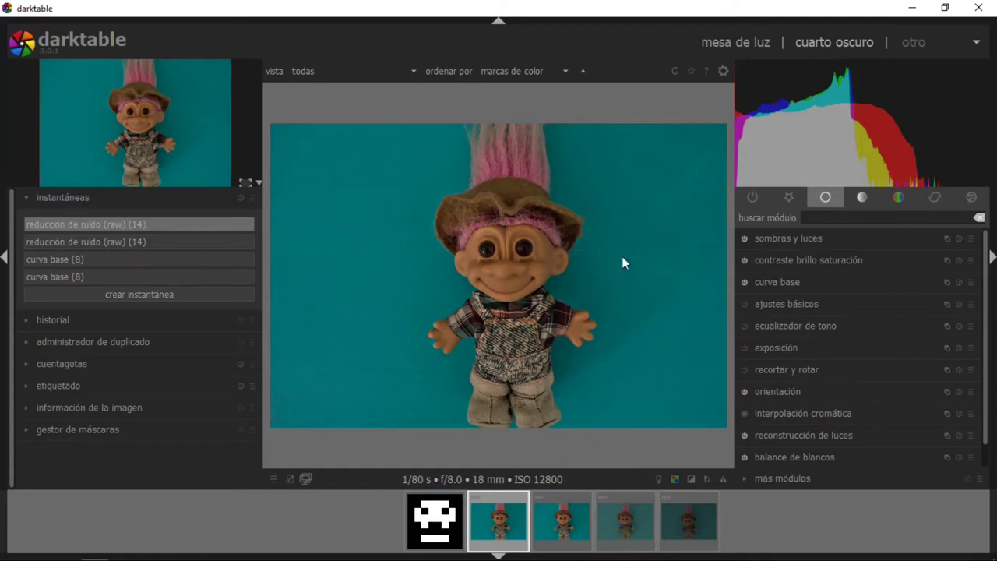
- Show the effects module group so the marca de agua watermark settings appear
click(973, 200)
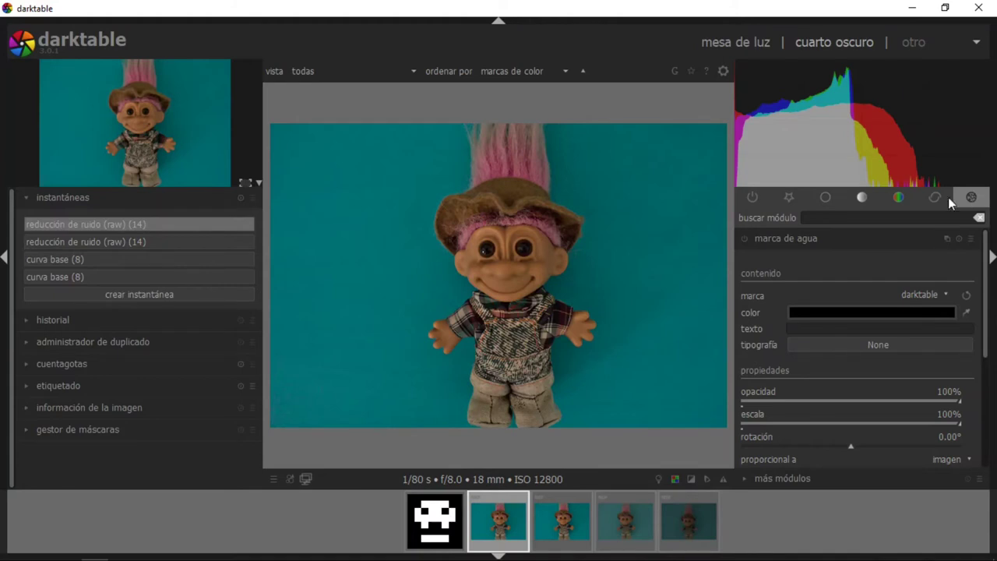
- Apply the darktable info banner as the watermark design
click(787, 238)
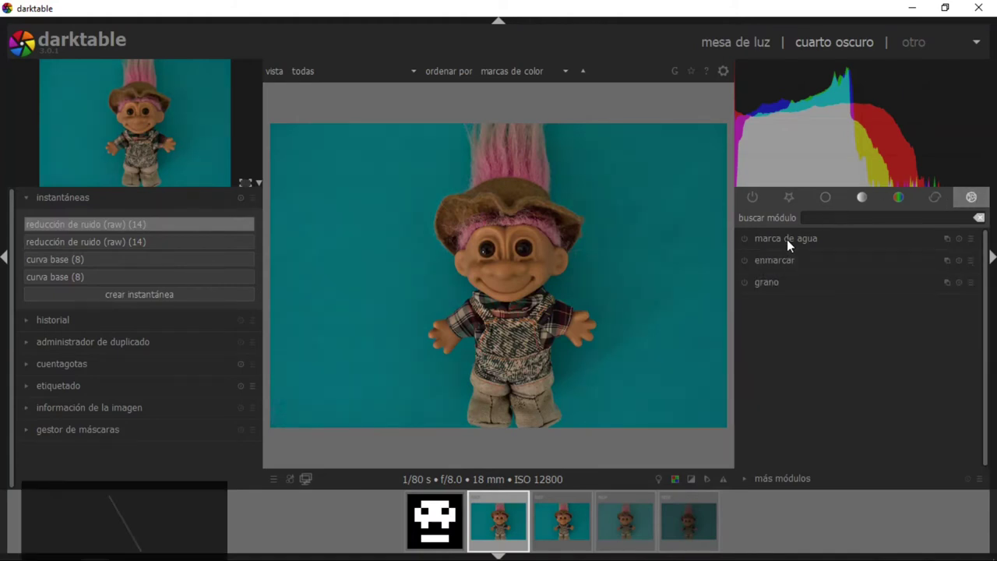
click(786, 239)
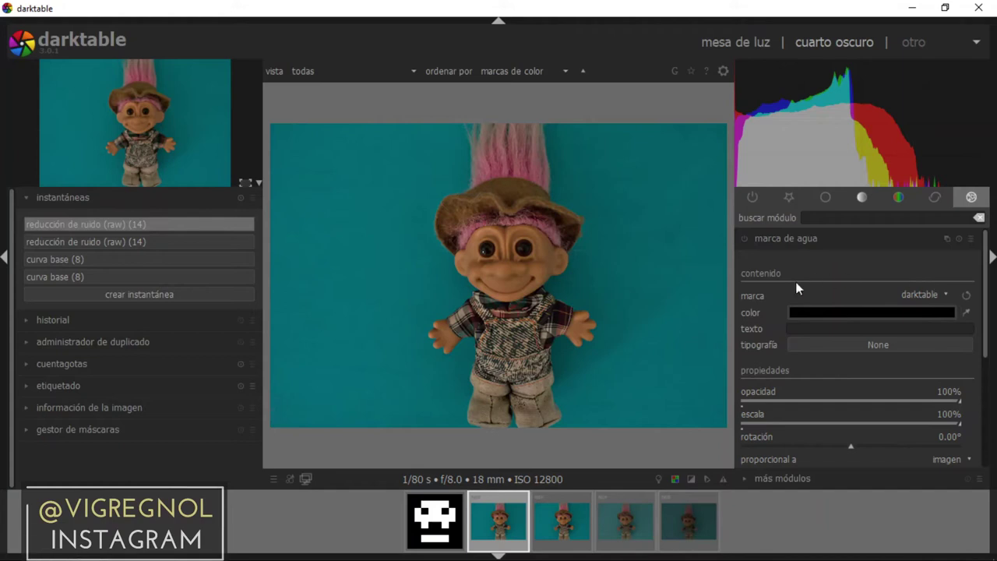
click(946, 296)
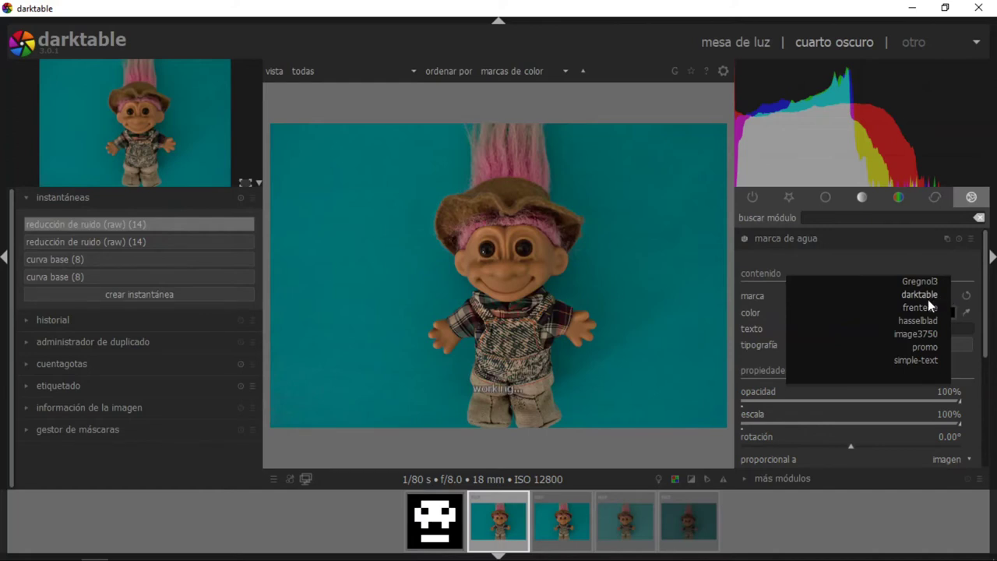
click(927, 299)
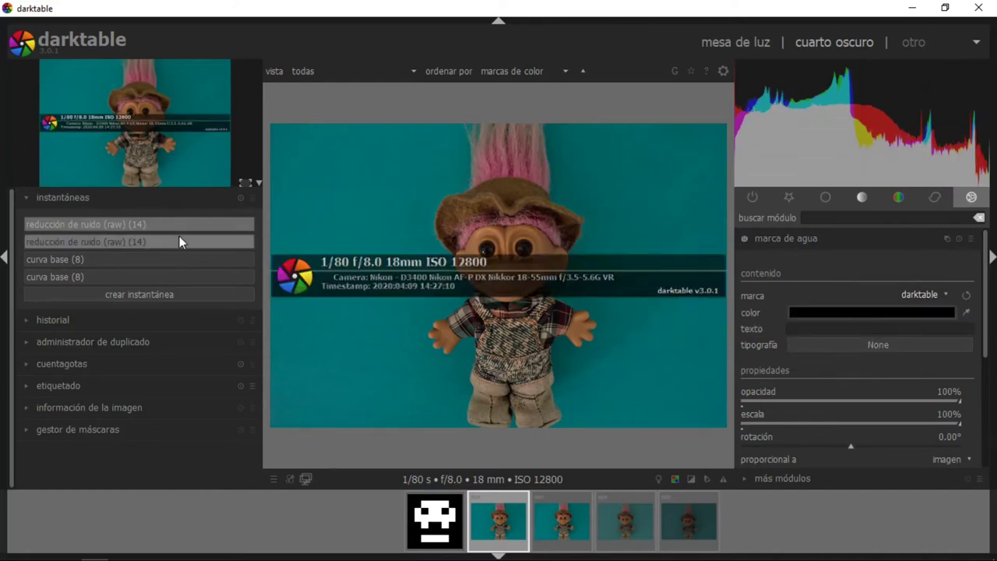
- Hide the left panel and switch the watermark to simple-text
click(3, 262)
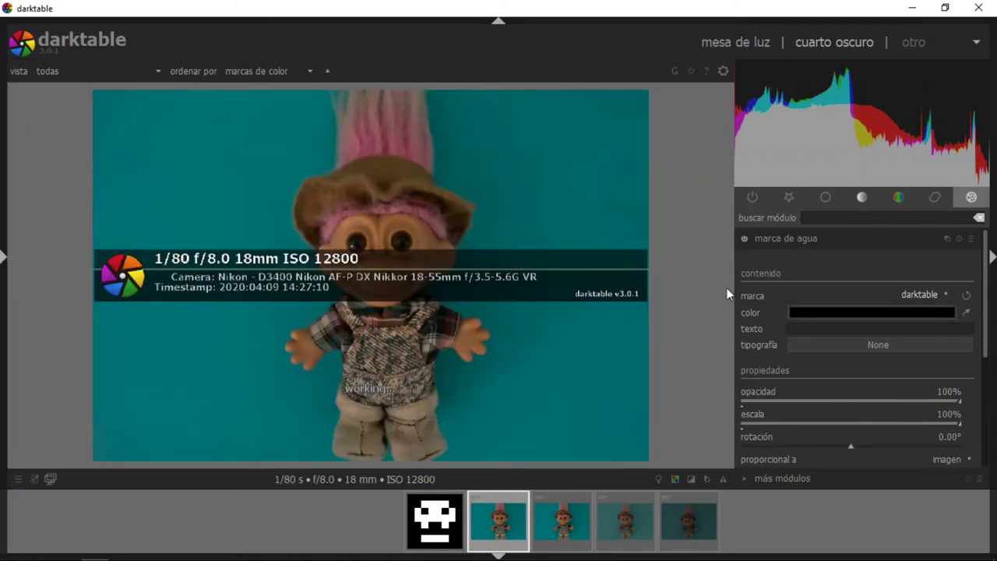
click(931, 297)
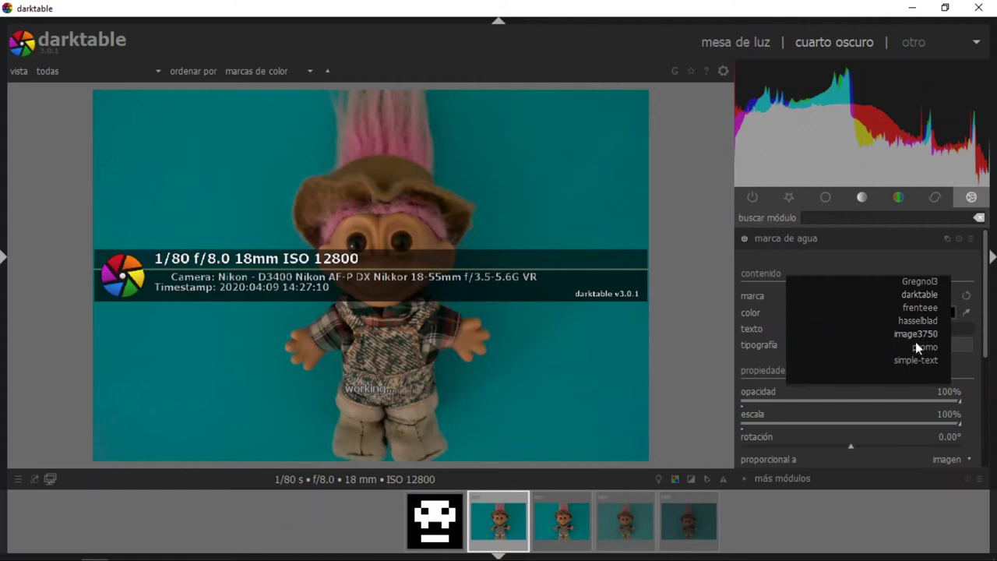
click(930, 358)
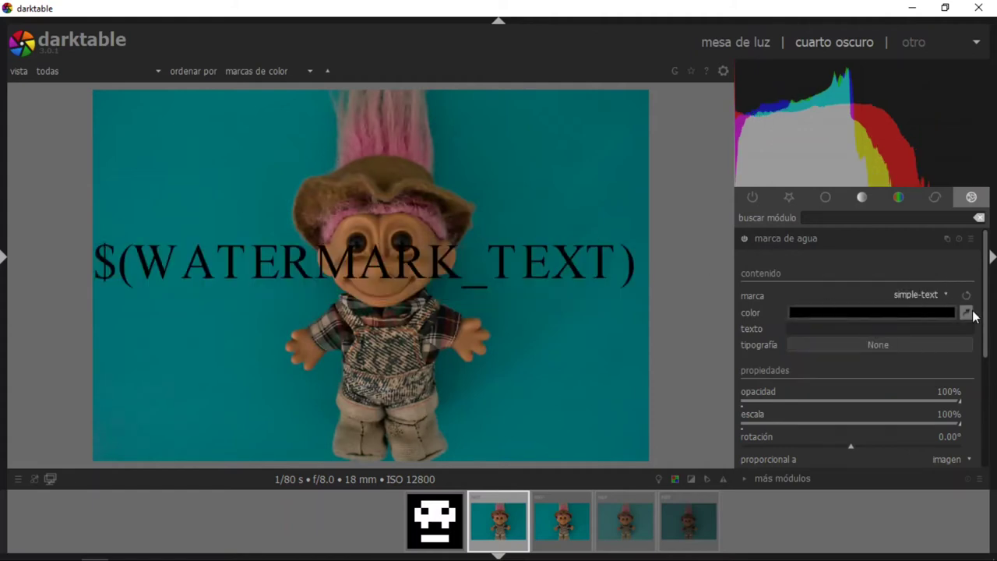
- Change the watermark text to 'You tube'
scroll(880, 312, down, 1)
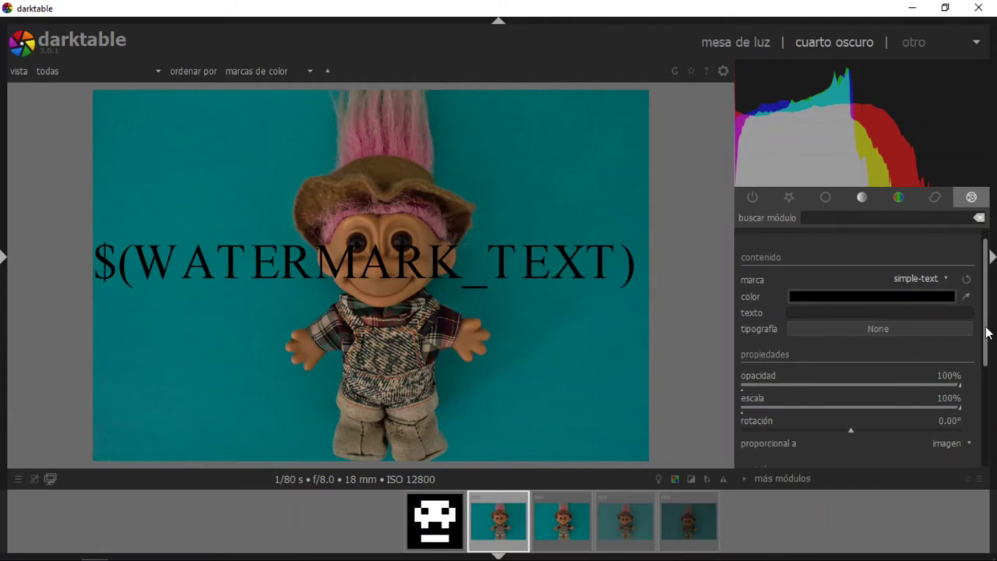
click(878, 311)
text(Y)
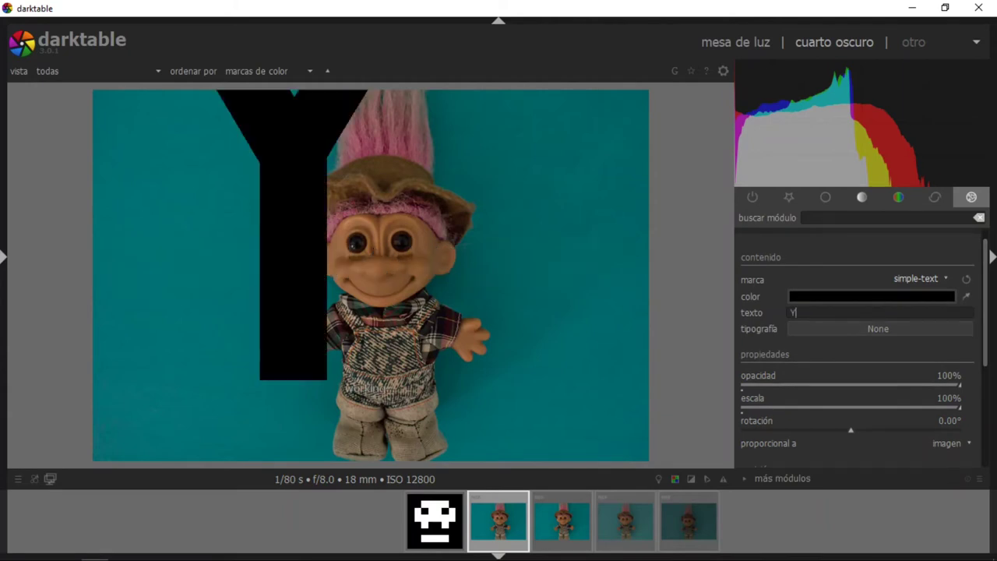
text(ou tub)
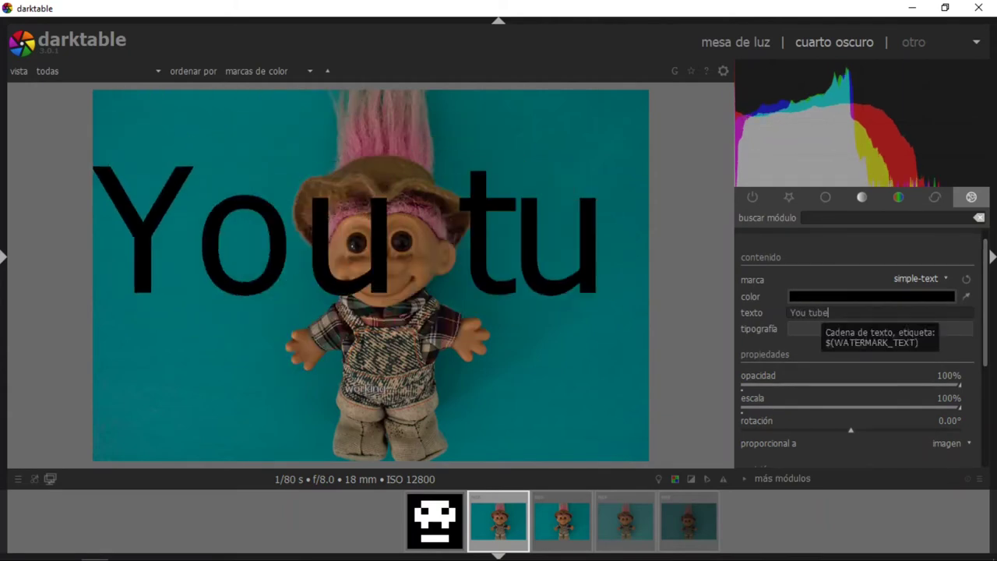
text(e)
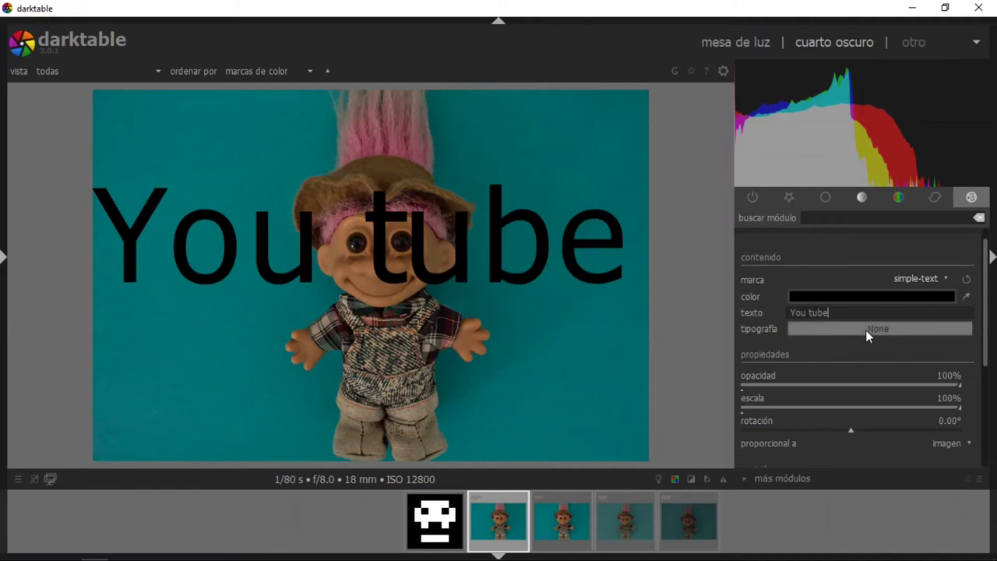
click(867, 330)
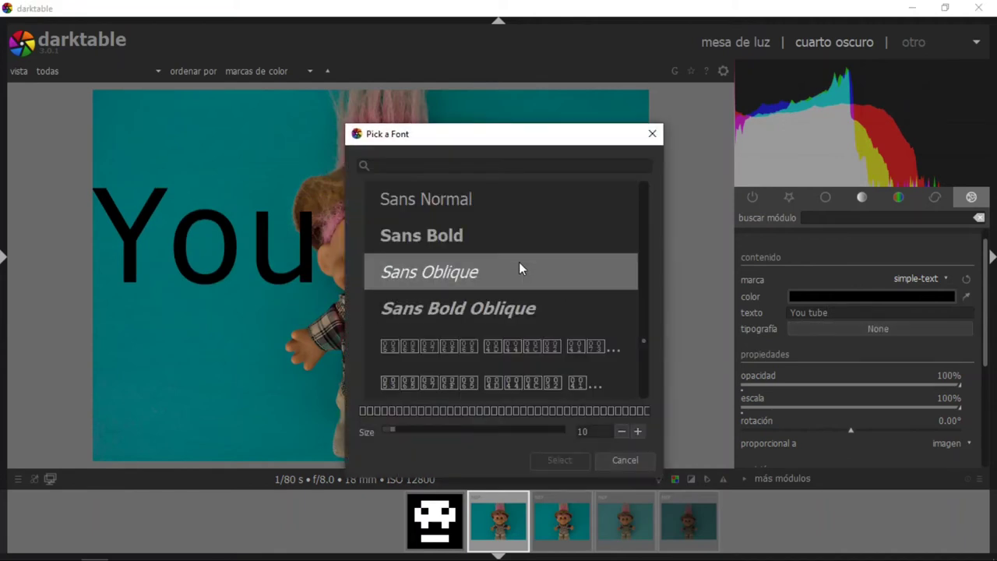
- Set the watermark font to Sans Bold Oblique
click(522, 202)
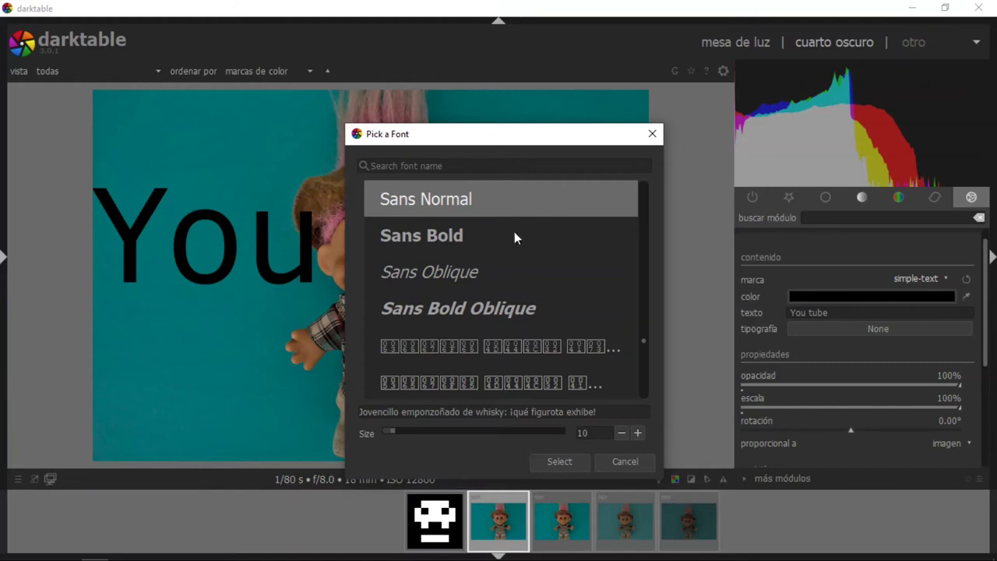
click(510, 306)
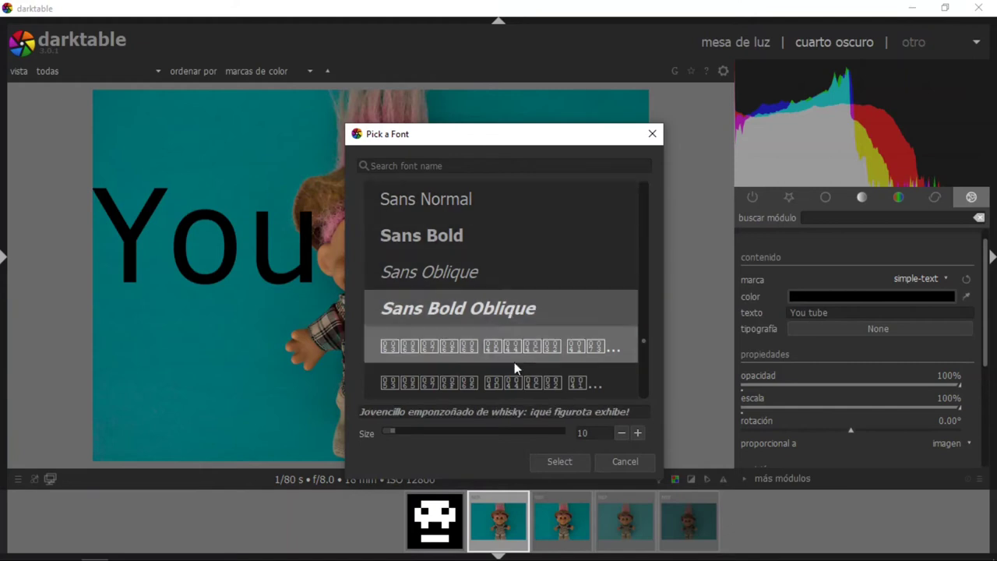
click(558, 461)
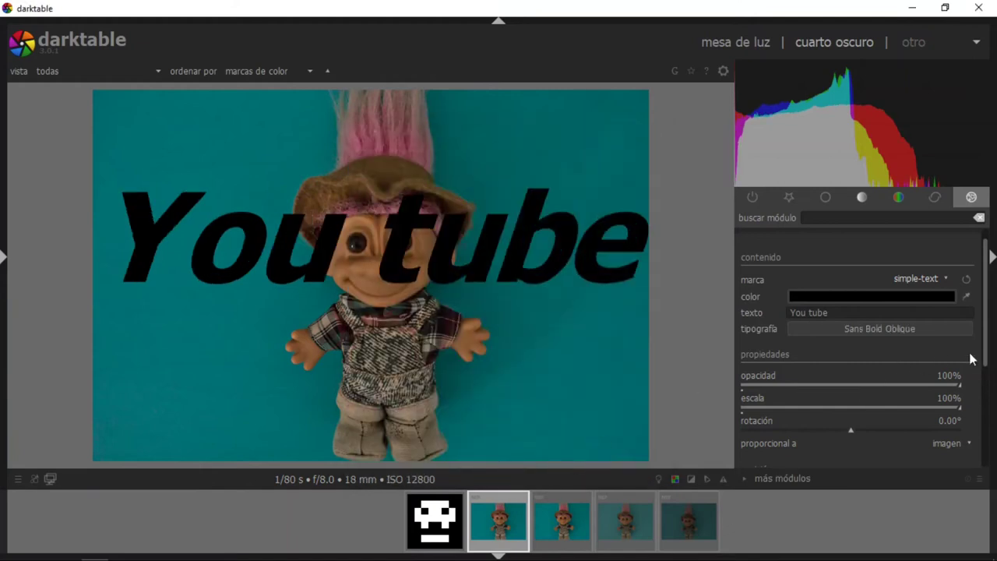
- Set the watermark scale to 65% and opacity to 62%
scroll(985, 352, down, 1)
drag(915, 373, 882, 369)
click(877, 349)
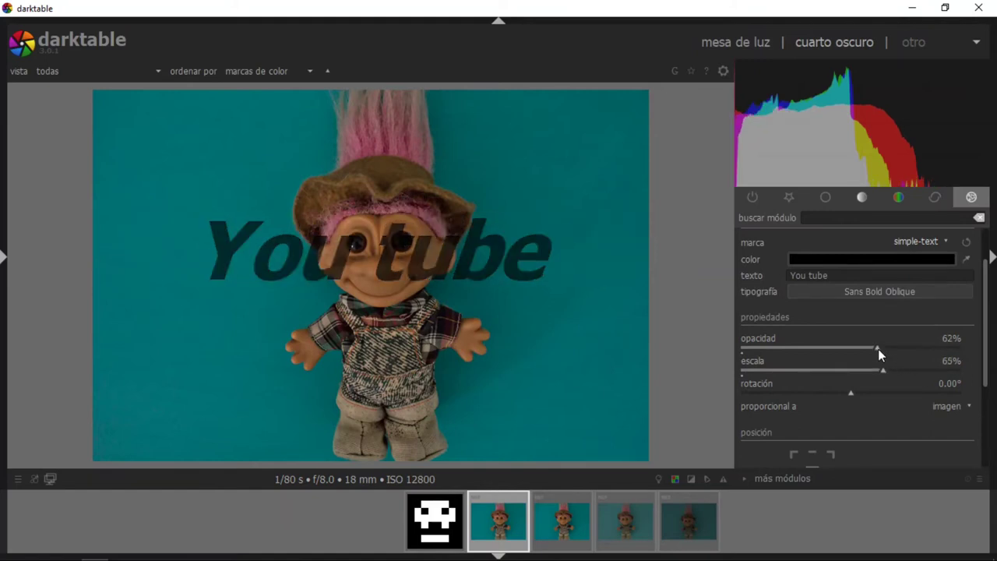
- Align the watermark to the photo's bottom-right corner
scroll(987, 333, down, 1)
scroll(985, 366, down, 1)
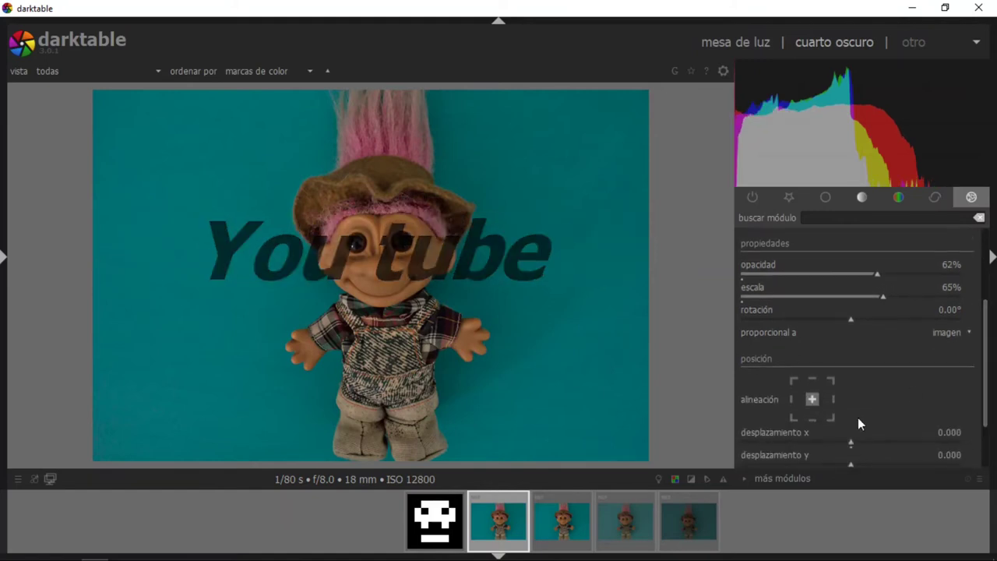
scroll(984, 366, down, 1)
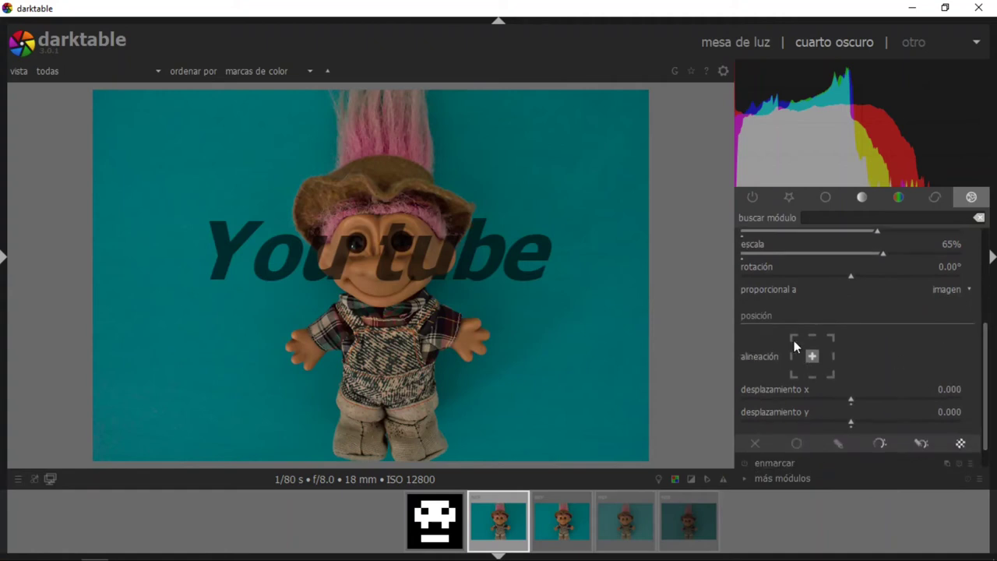
click(831, 376)
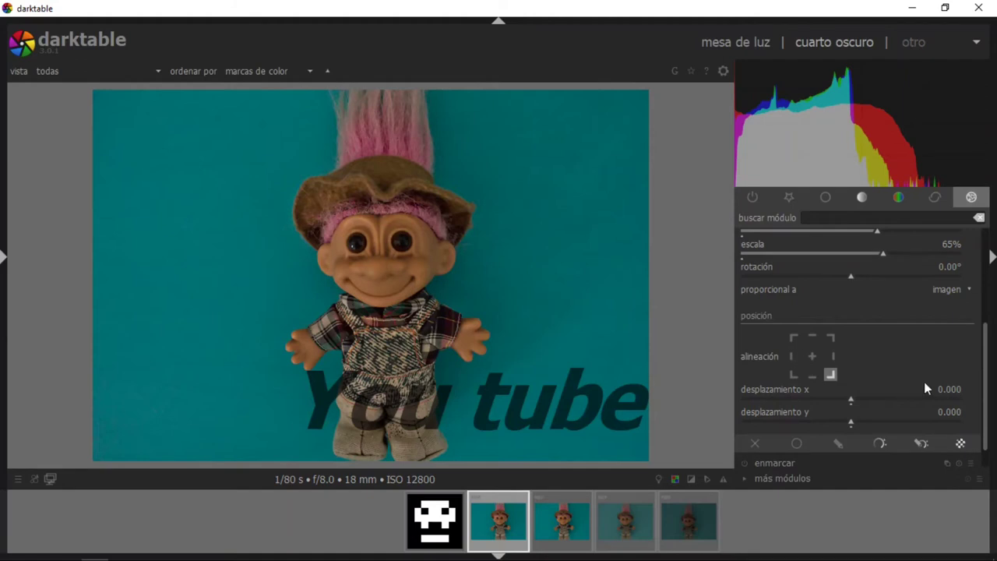
scroll(985, 401, down, 1)
scroll(984, 404, up, 2)
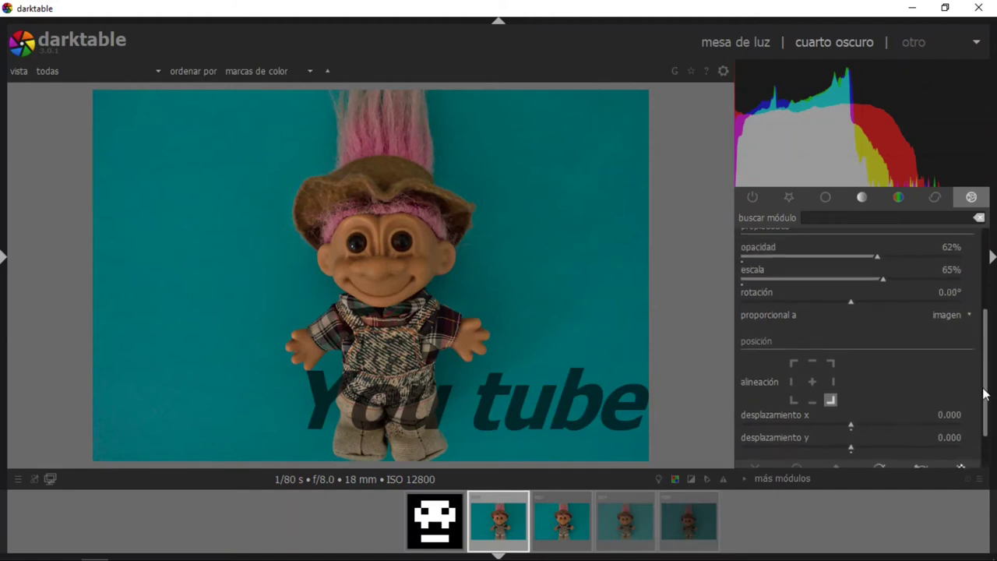
scroll(984, 385, up, 1)
scroll(985, 366, up, 1)
scroll(985, 331, up, 1)
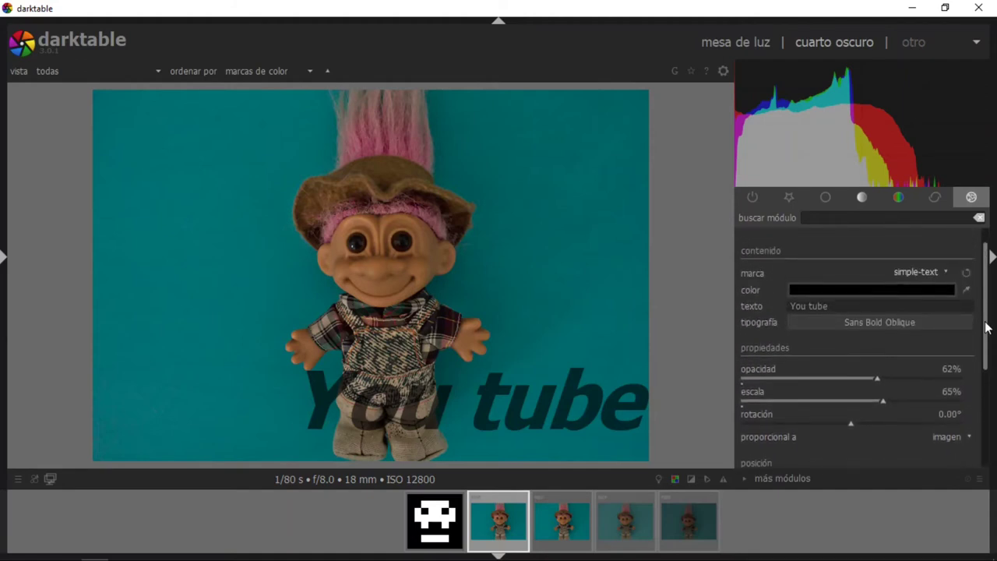
scroll(985, 316, up, 1)
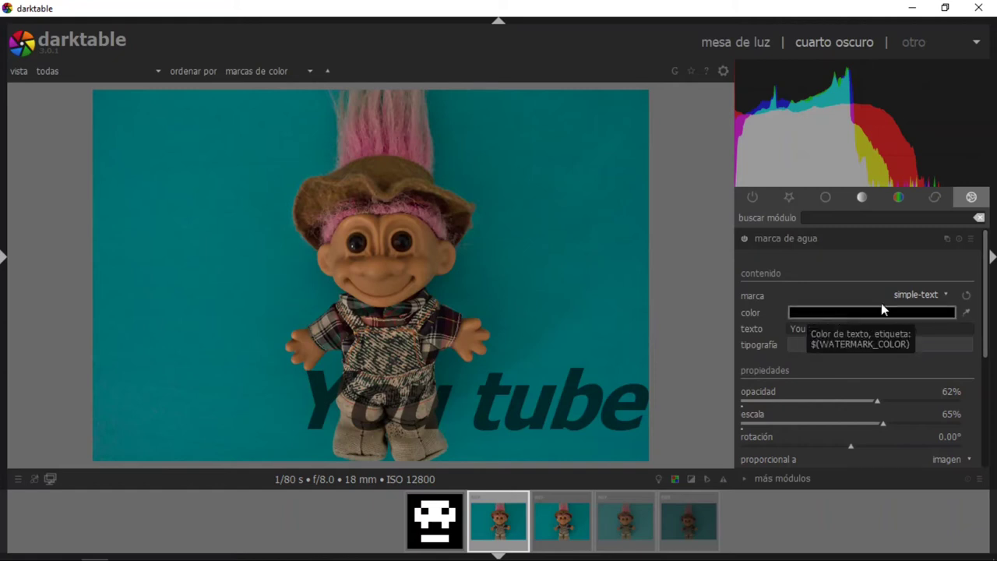
- Switch the watermark to the Gregnol3 logo, then to the frenteee signature design
click(937, 297)
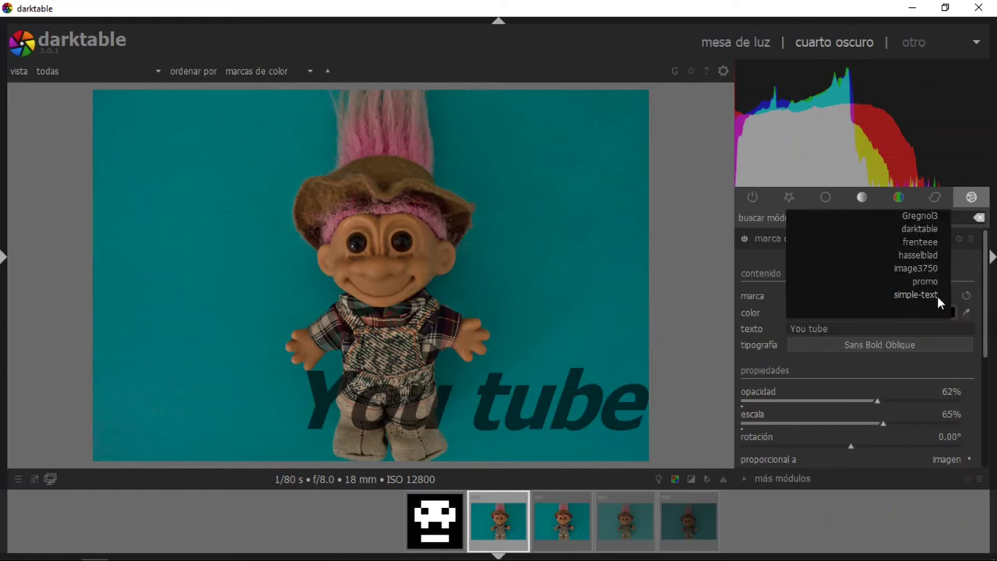
click(960, 274)
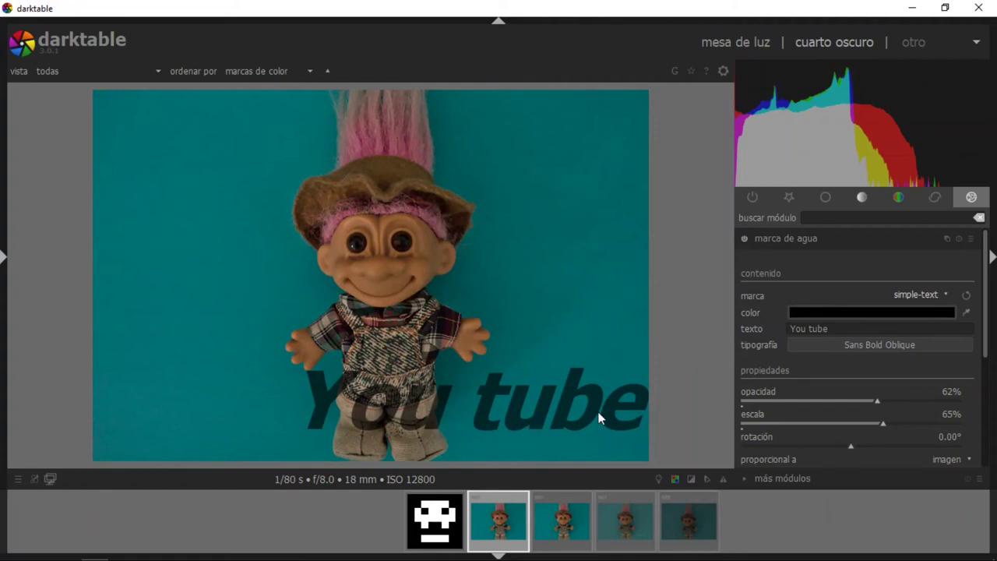
click(915, 295)
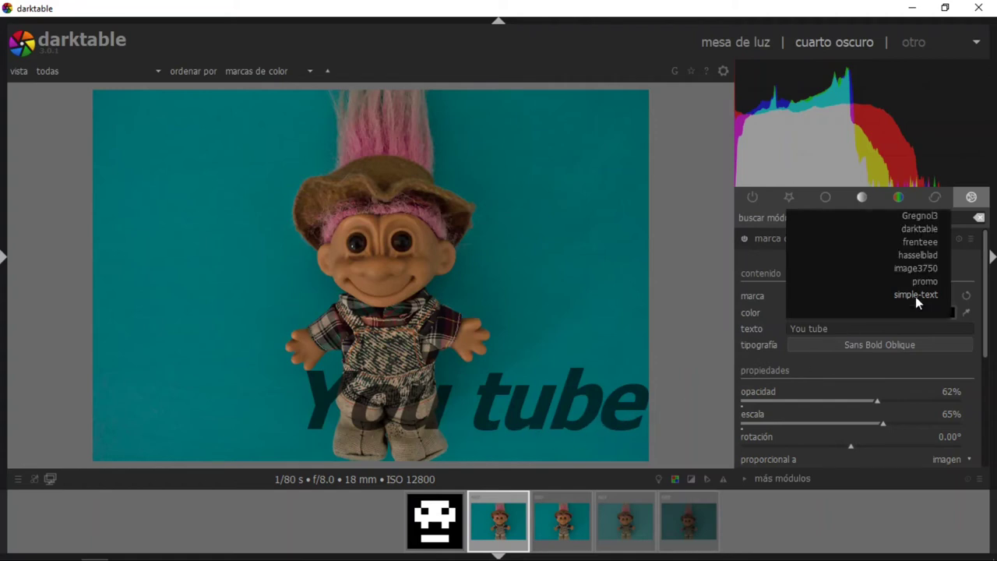
click(920, 216)
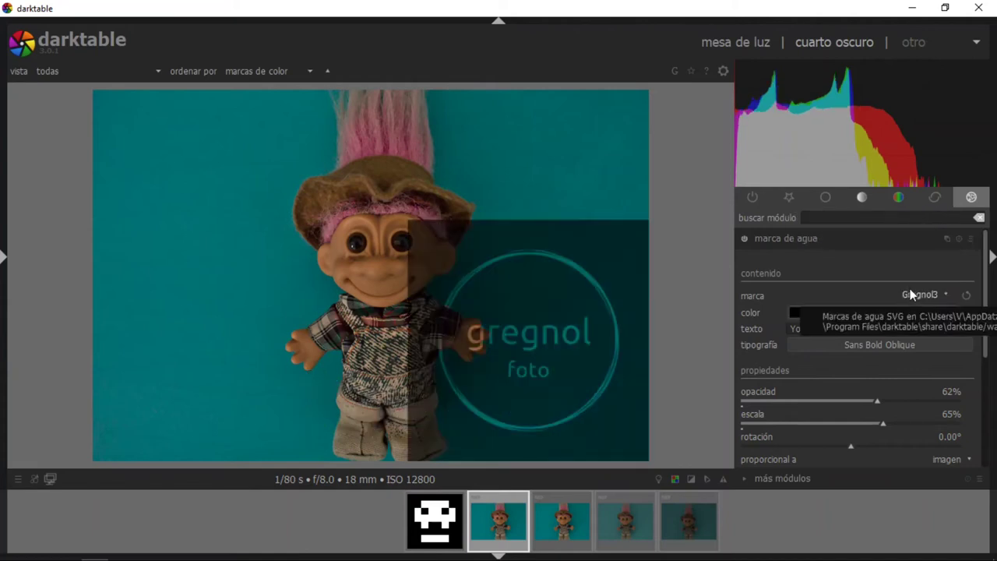
click(919, 296)
click(924, 319)
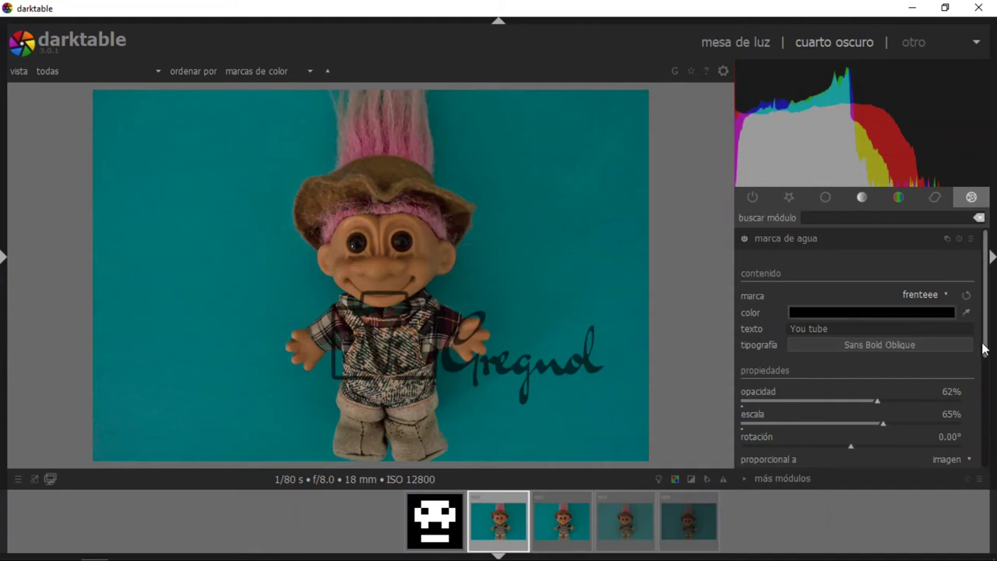
- Try centre and bottom-right alignments and shift the watermark's offset
drag(985, 350, 982, 407)
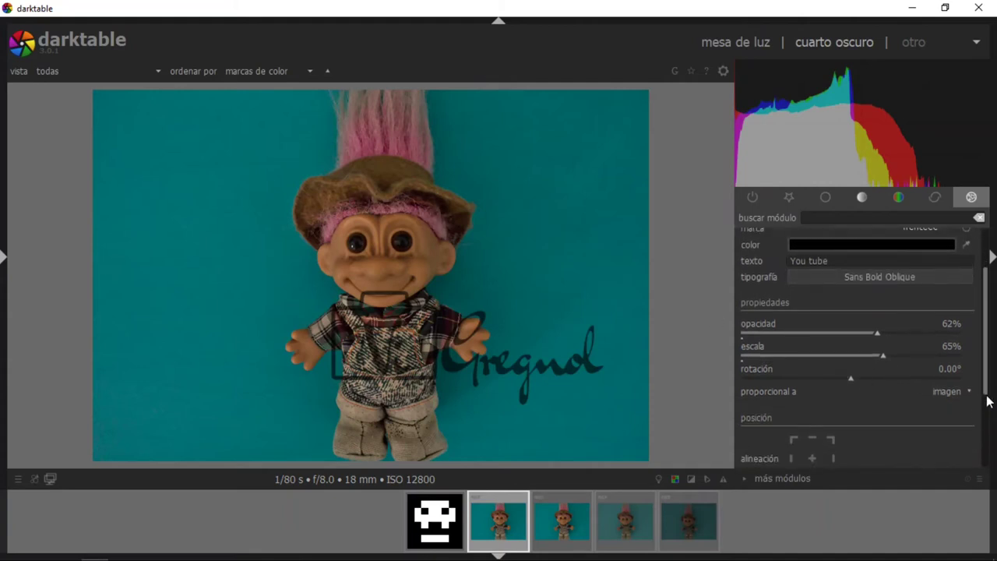
click(812, 436)
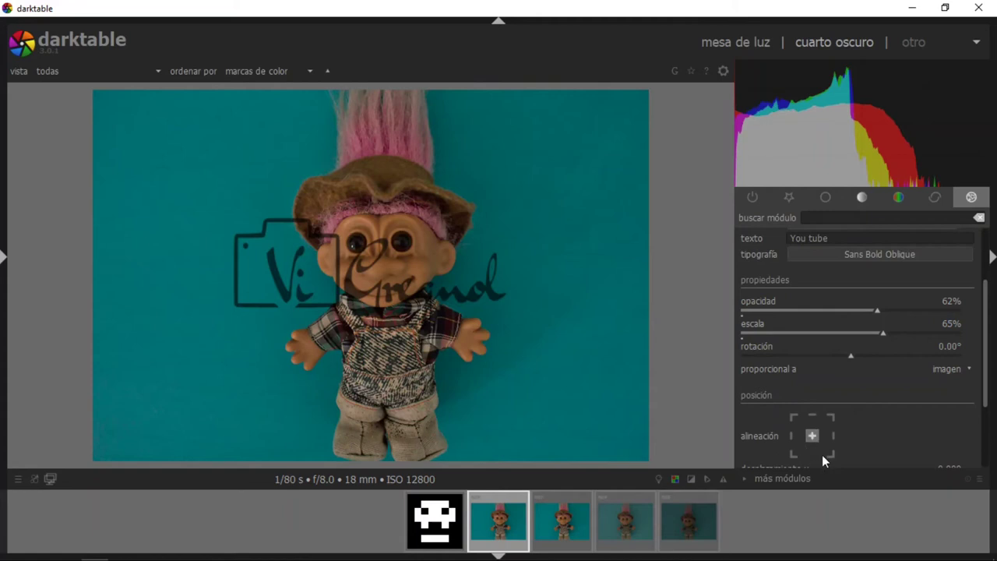
click(831, 453)
drag(987, 371, 988, 391)
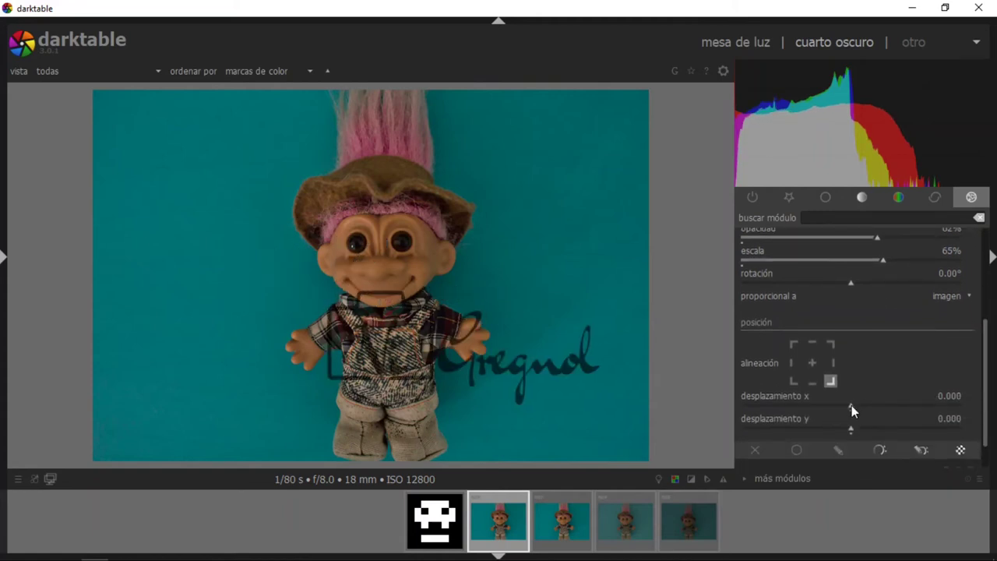
mouse_move(850, 405)
mouse_down()
mouse_move(842, 427)
mouse_move(866, 427)
mouse_up()
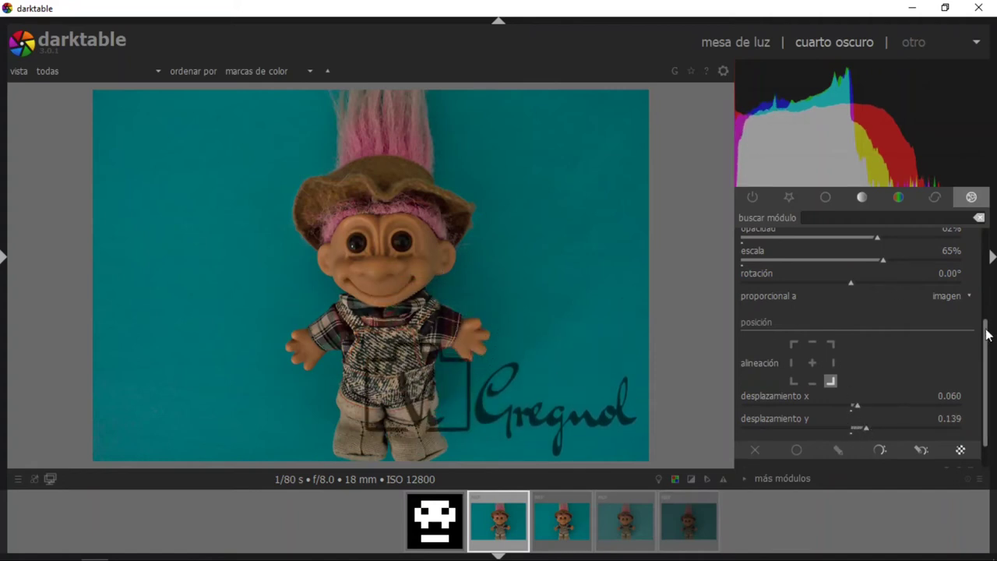
- Shrink the watermark to 32% and fit it bottom-right with offsets -0.007 and 0.046
drag(985, 333, 985, 305)
click(832, 309)
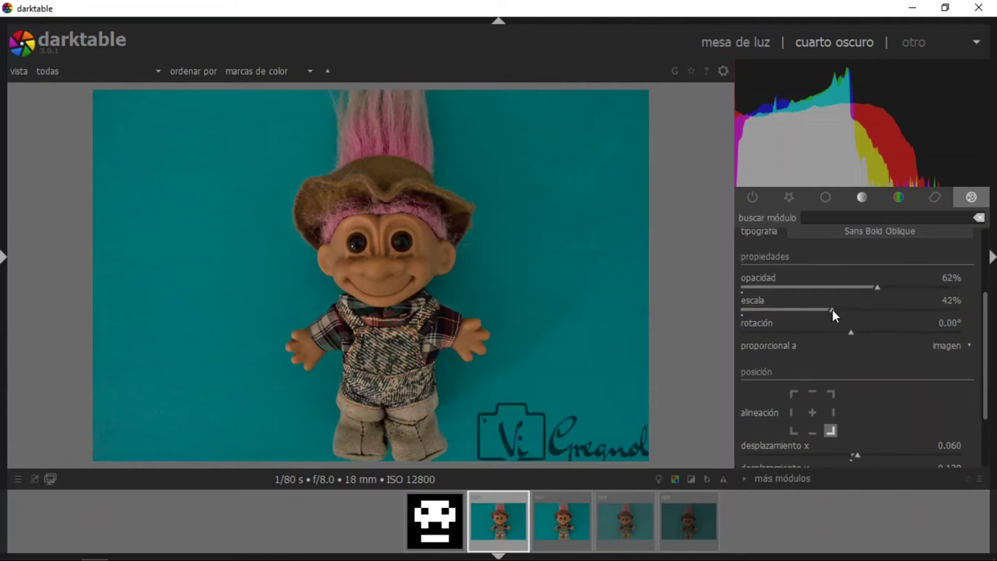
drag(832, 310, 810, 309)
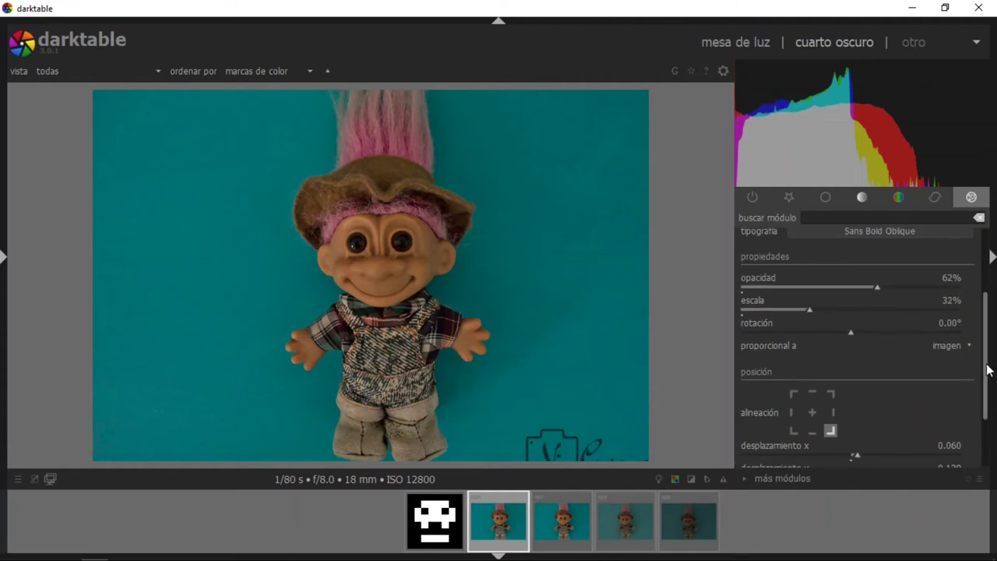
click(830, 412)
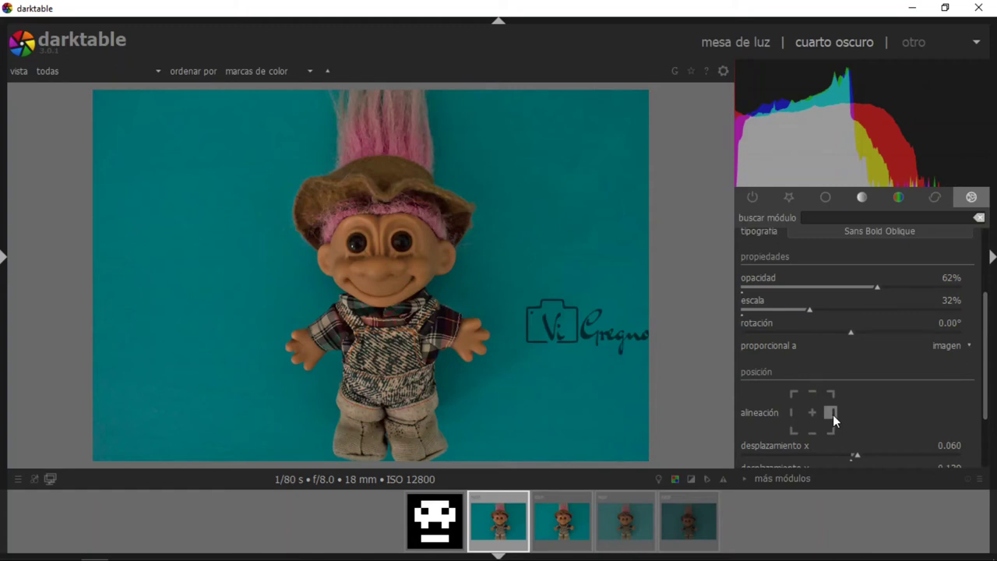
drag(987, 393, 986, 426)
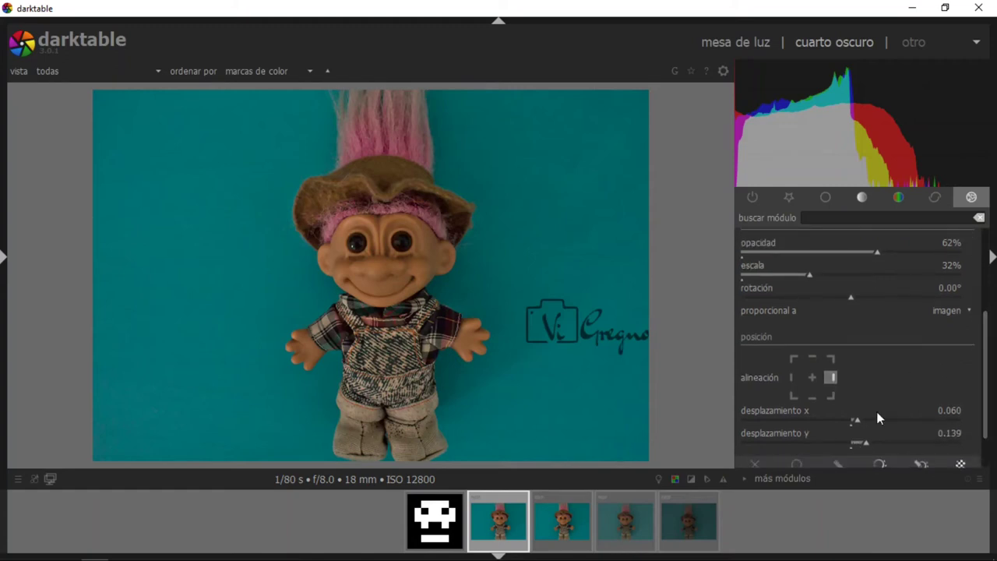
click(830, 395)
mouse_move(855, 420)
mouse_down()
mouse_move(866, 421)
mouse_move(844, 418)
mouse_up()
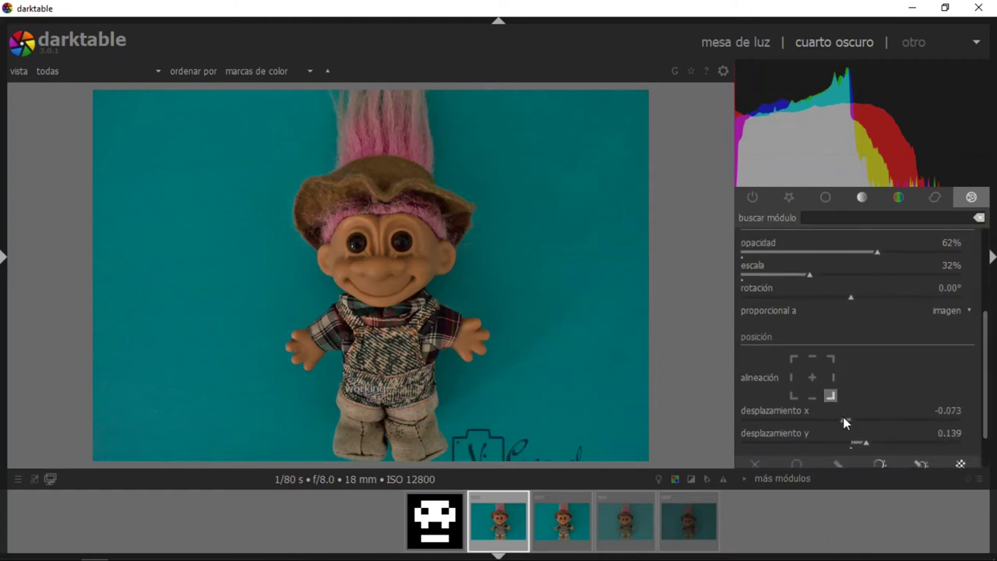
click(856, 438)
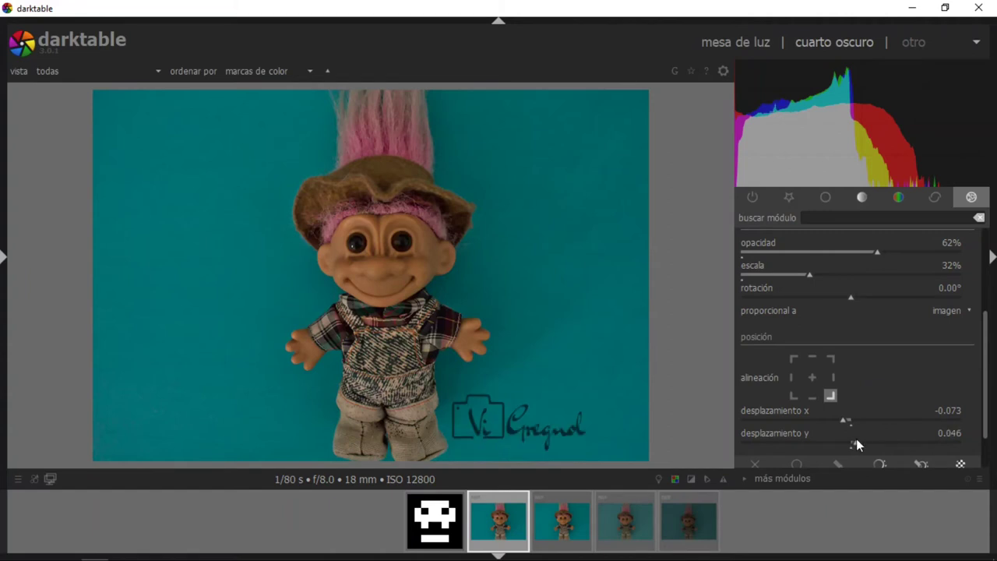
drag(855, 419, 850, 418)
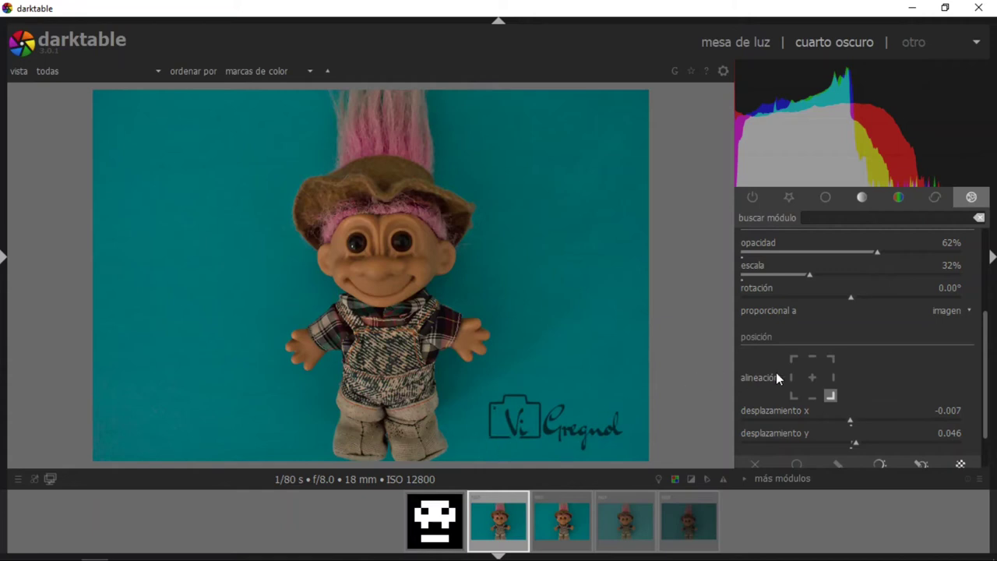
mouse_move(988, 354)
mouse_down()
mouse_move(991, 276)
mouse_move(961, 252)
mouse_up()
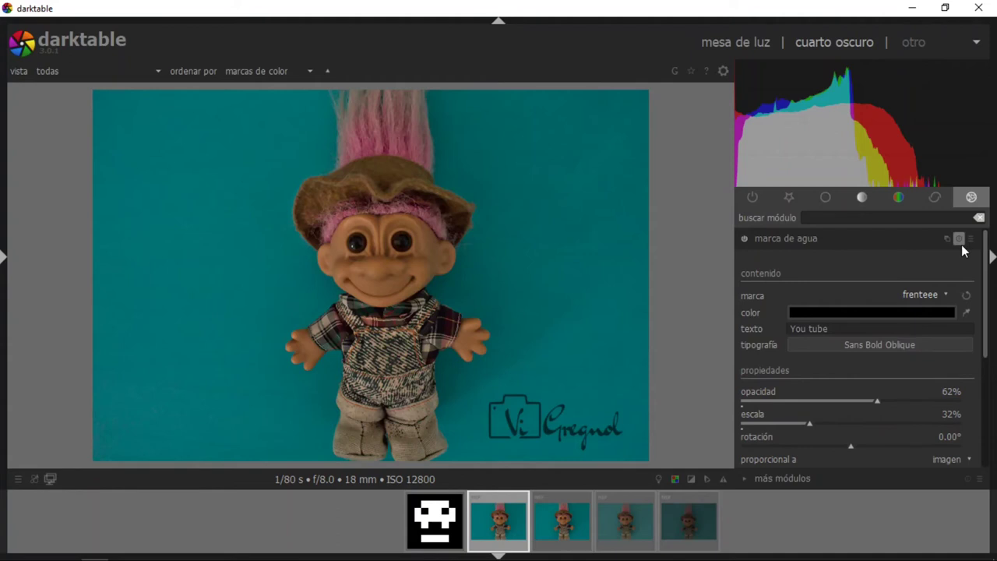
- Minimize darktable and drag the image3750 logo PNG from Explorer into Convertio's PNG-to-SVG converter
click(907, 9)
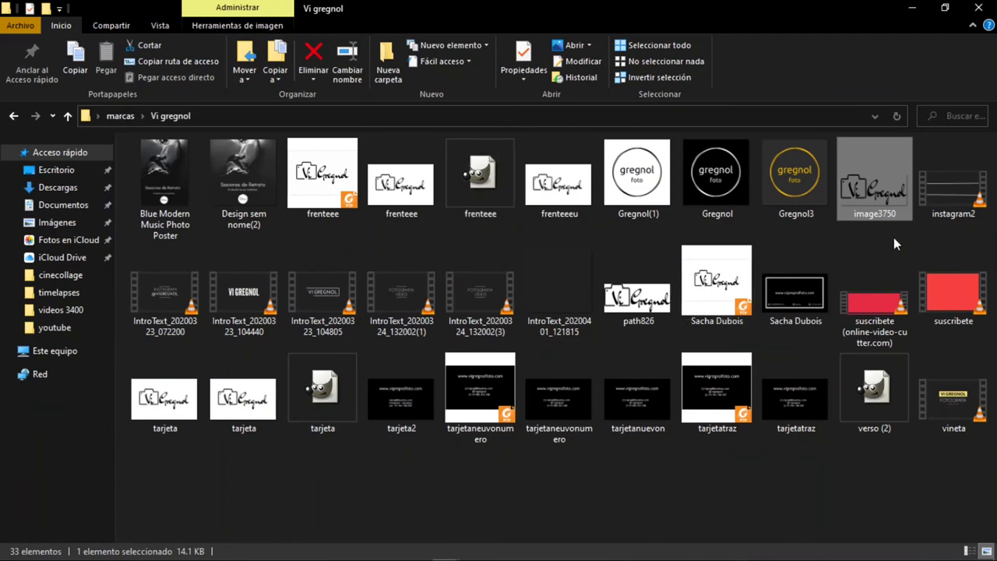
click(796, 185)
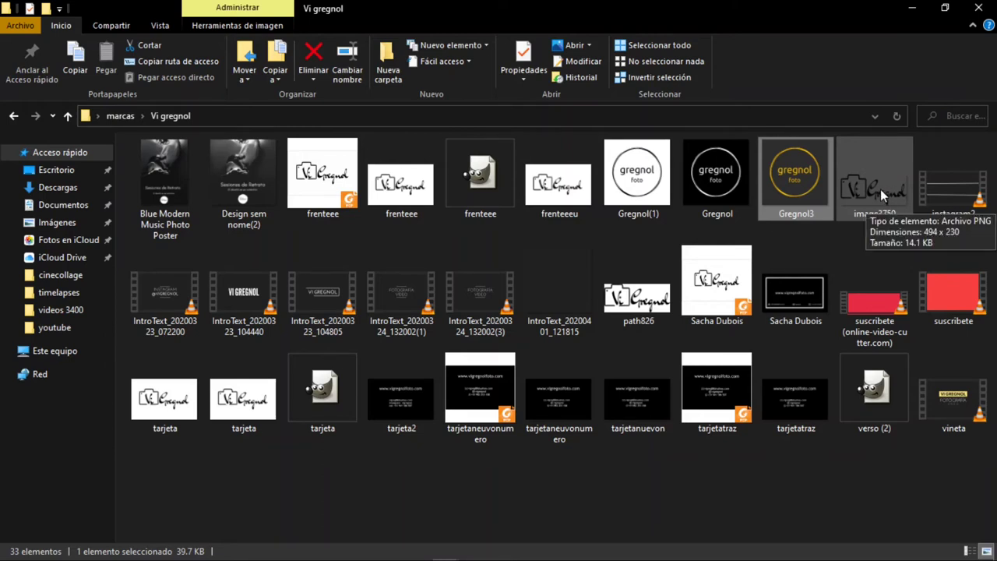
mouse_move(879, 189)
mouse_down()
mouse_move(724, 314)
mouse_move(361, 519)
mouse_up()
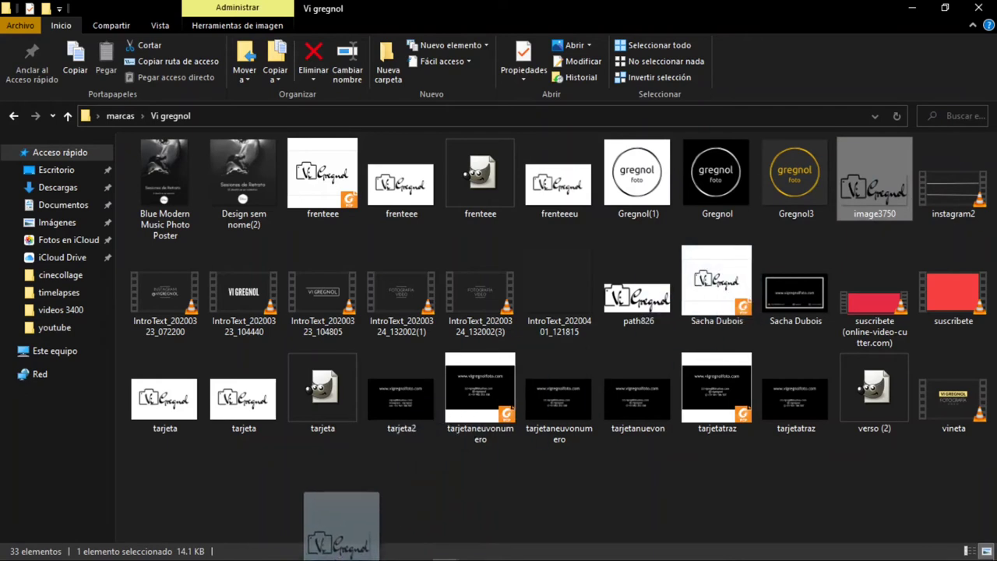
mouse_move(362, 519)
mouse_down()
mouse_move(161, 555)
mouse_move(337, 552)
mouse_move(435, 356)
mouse_up()
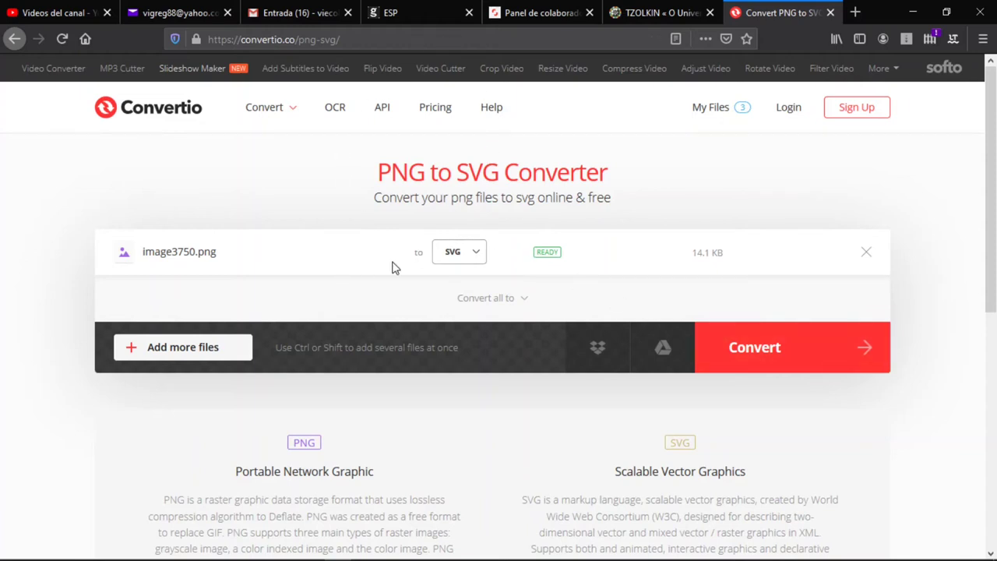
- Convert image3750.png to SVG, save image3750.svg, and open its Downloads folder
click(737, 357)
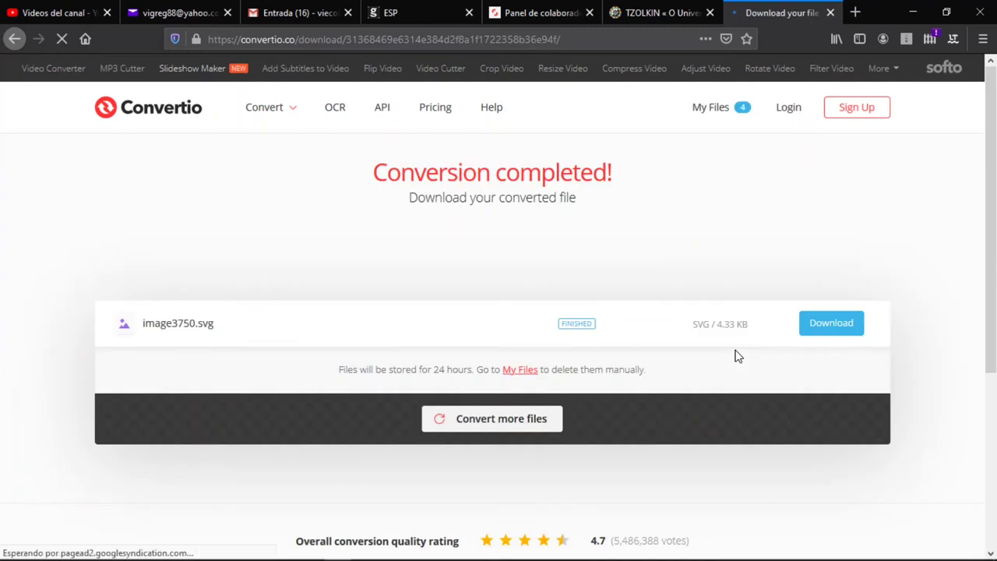
click(834, 330)
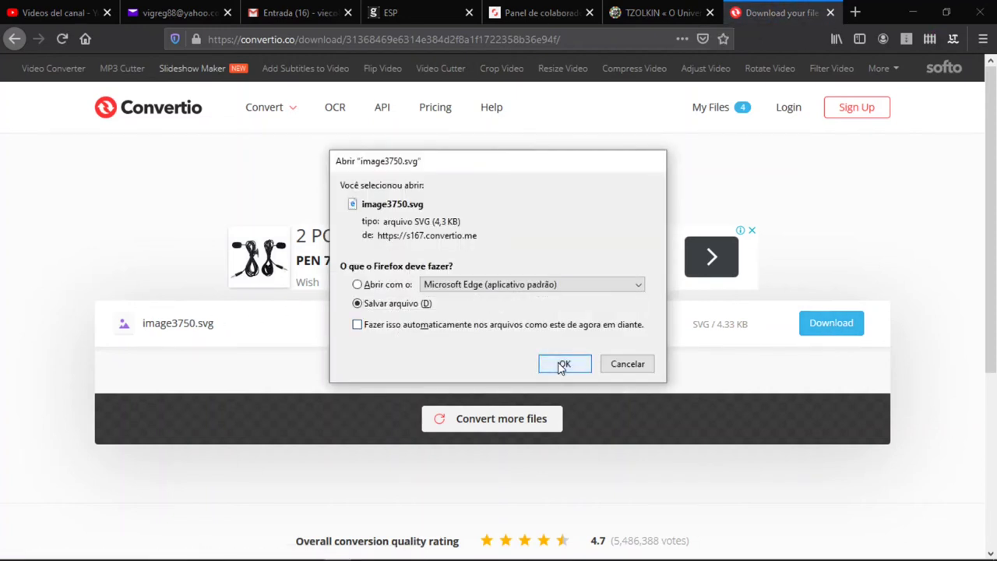
click(563, 363)
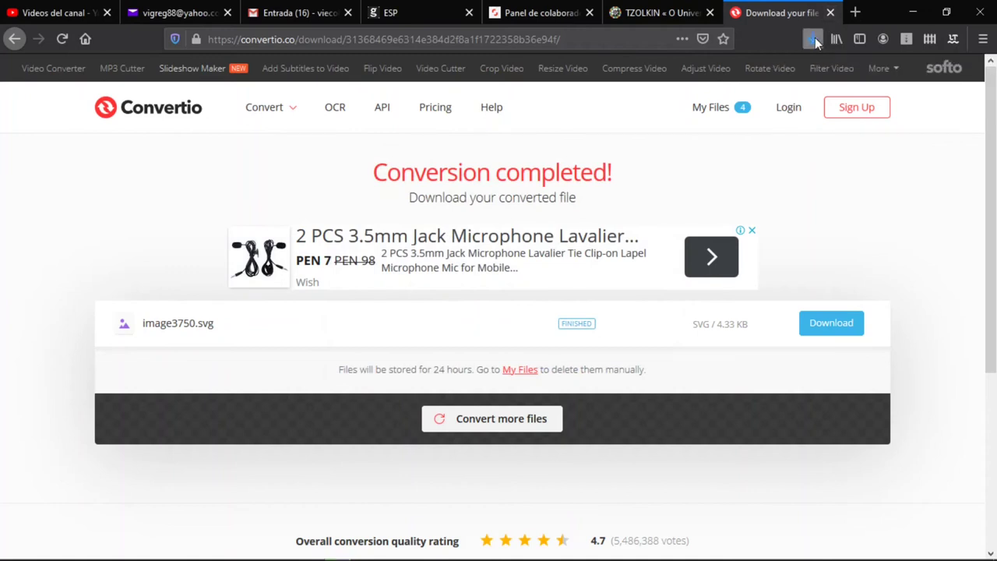
click(806, 76)
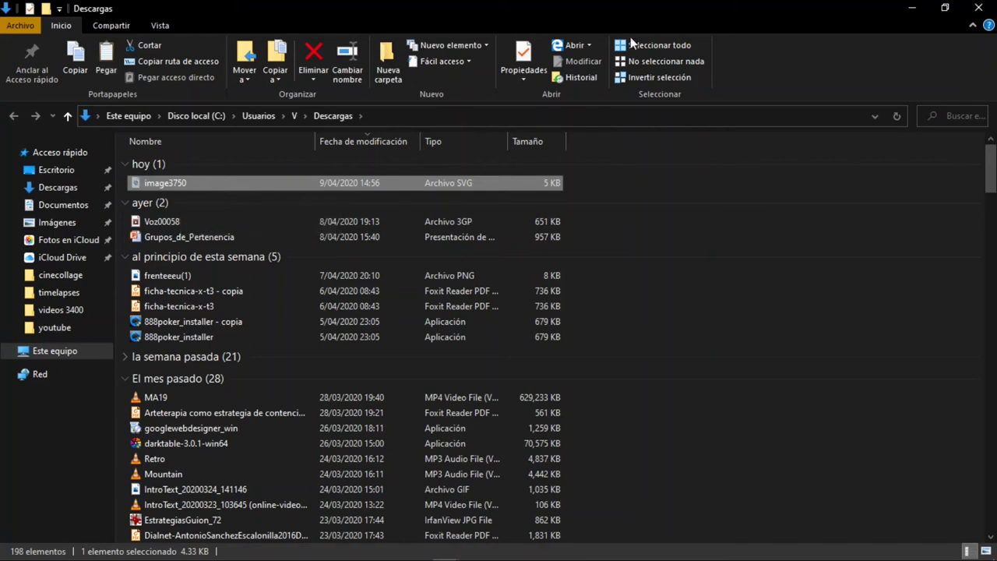
- Open the C:\Archivos de programa\darktable\share\darktable\watermarks folder
click(978, 7)
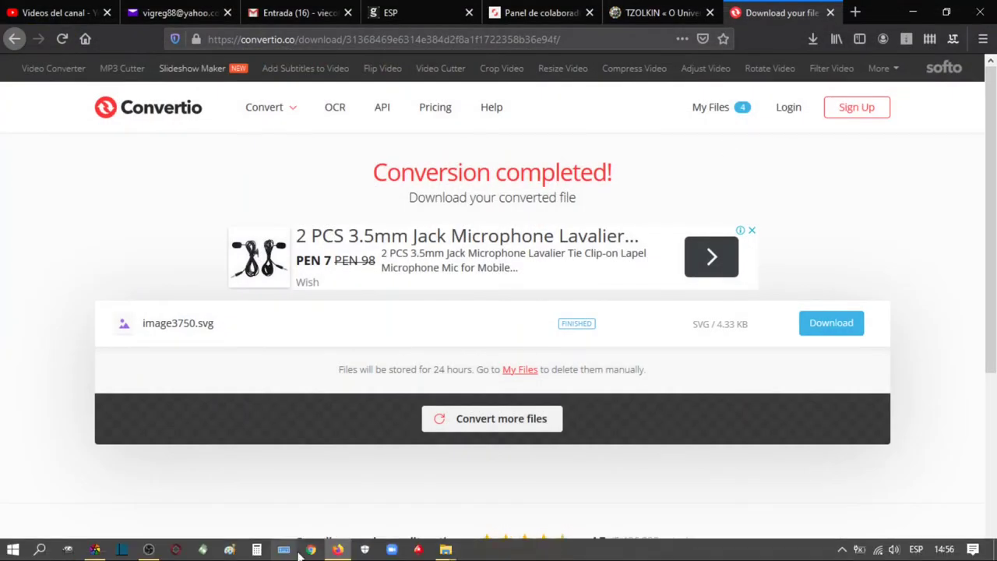
mouse_move(445, 549)
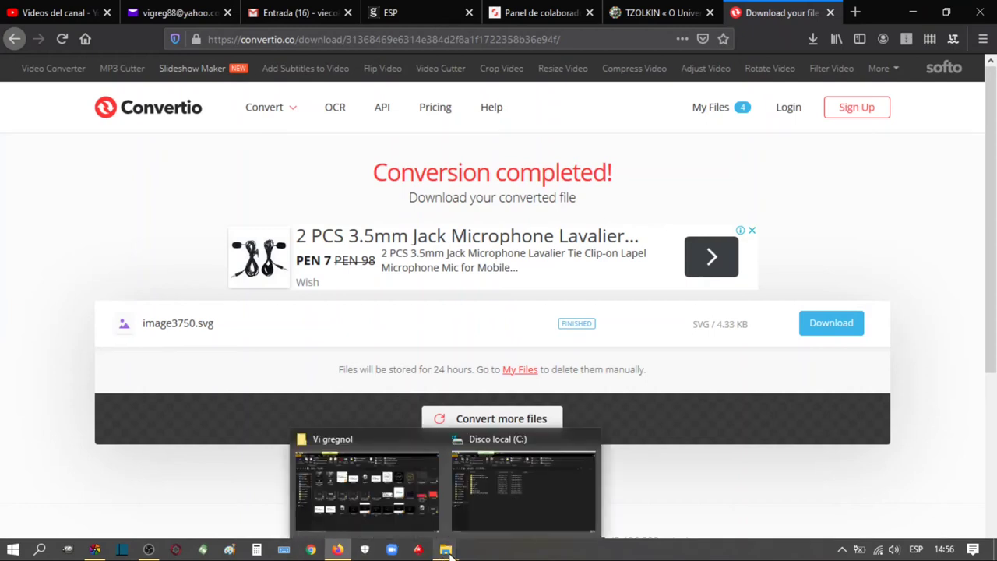
click(488, 503)
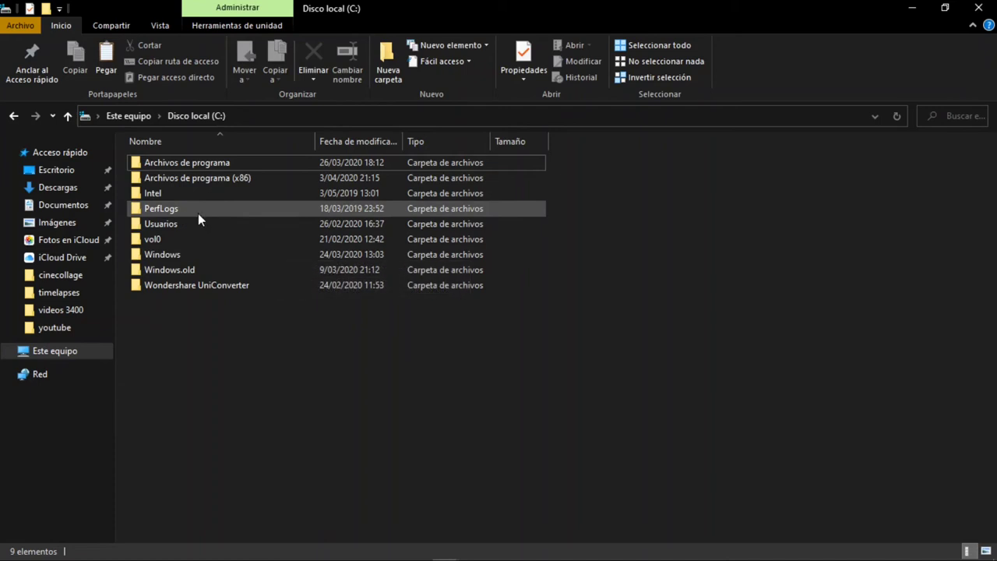
double_click(215, 164)
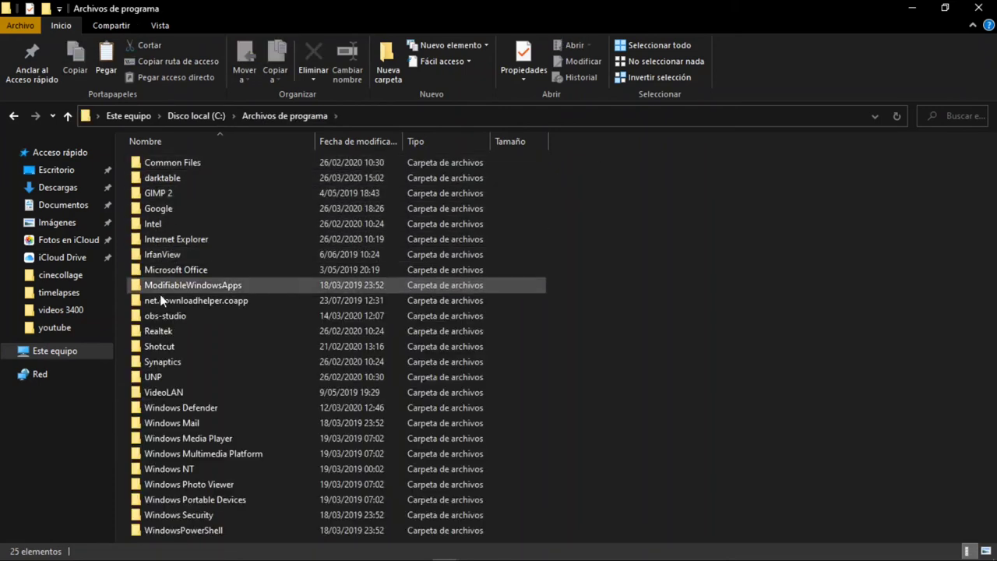
double_click(188, 179)
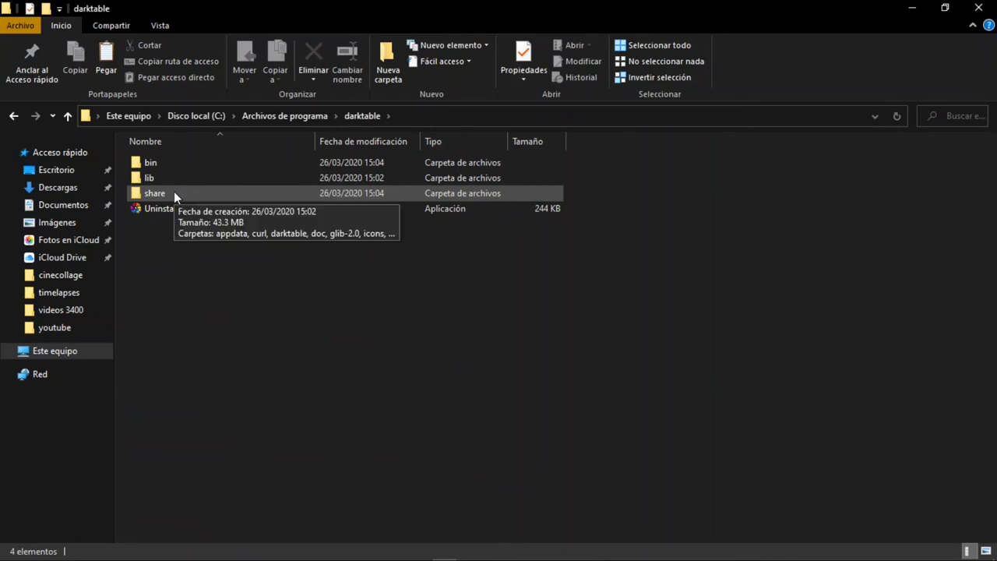
double_click(174, 191)
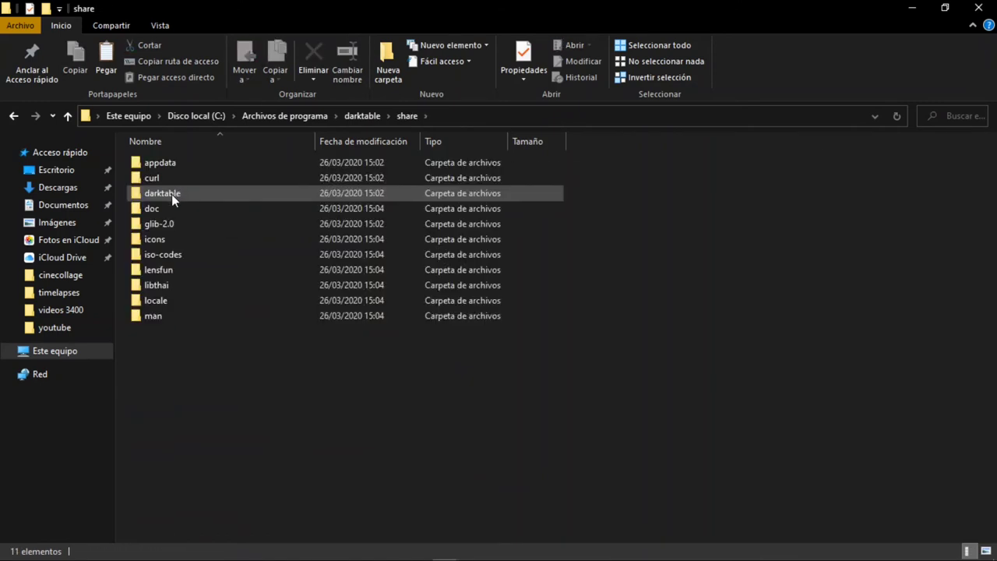
double_click(169, 194)
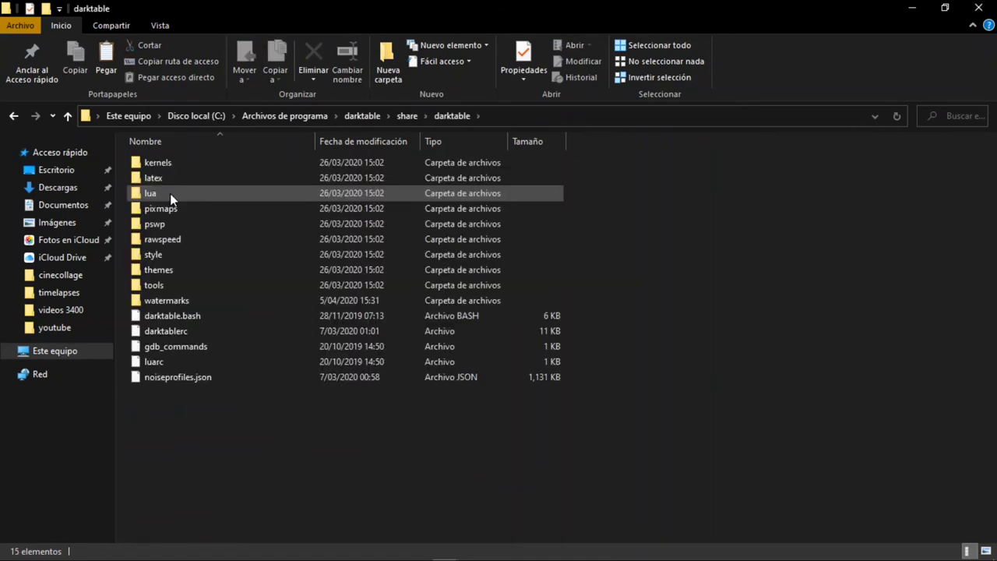
double_click(170, 303)
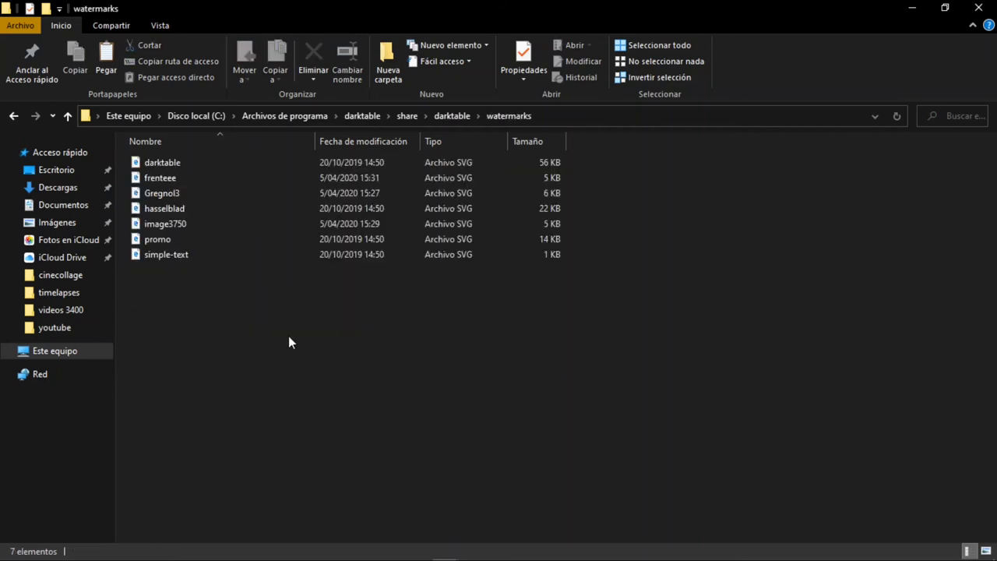
- Paste image3750.svg there, answer the replace and permission prompts, then return to darktable
key(ctrl+v)
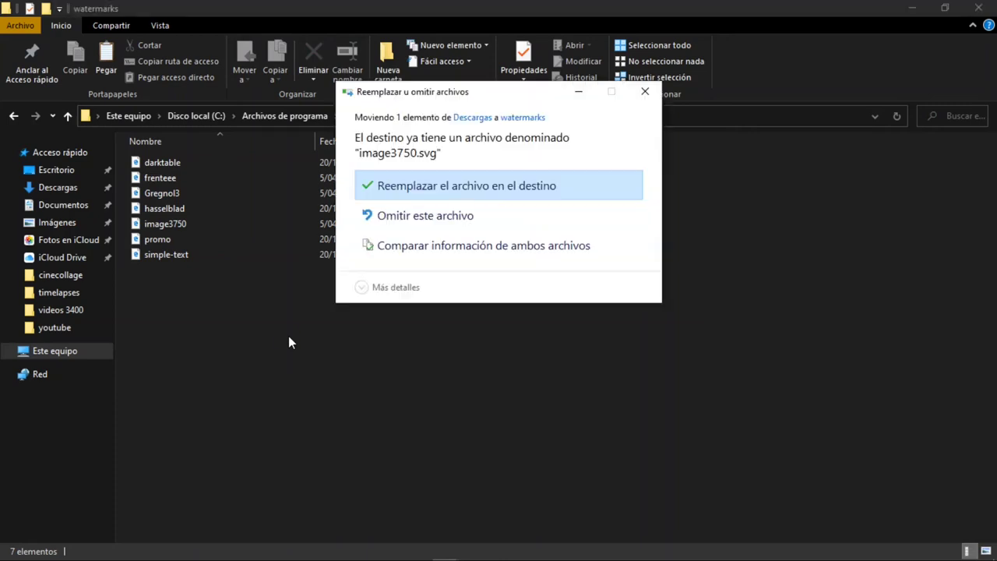
click(411, 192)
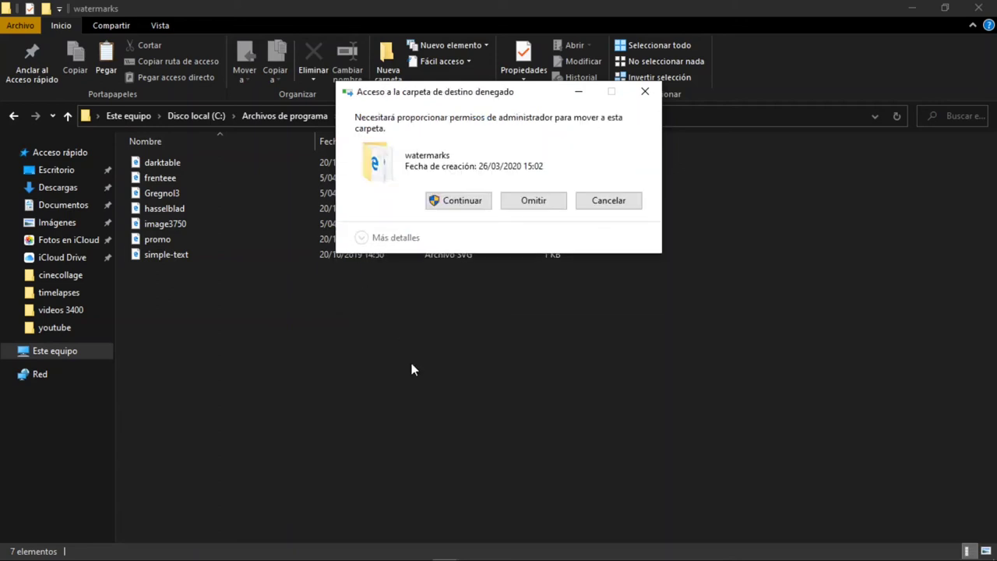
click(608, 200)
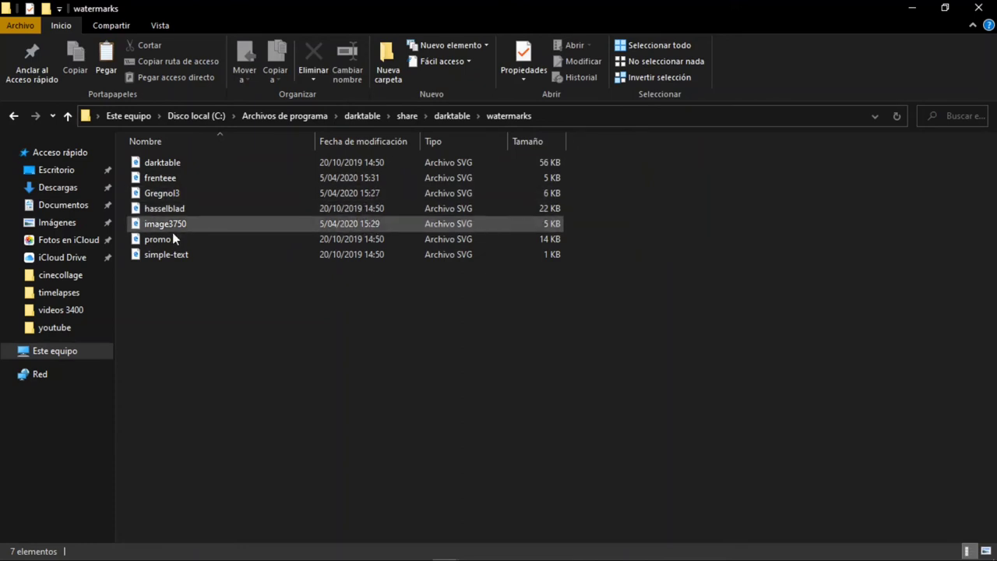
click(978, 8)
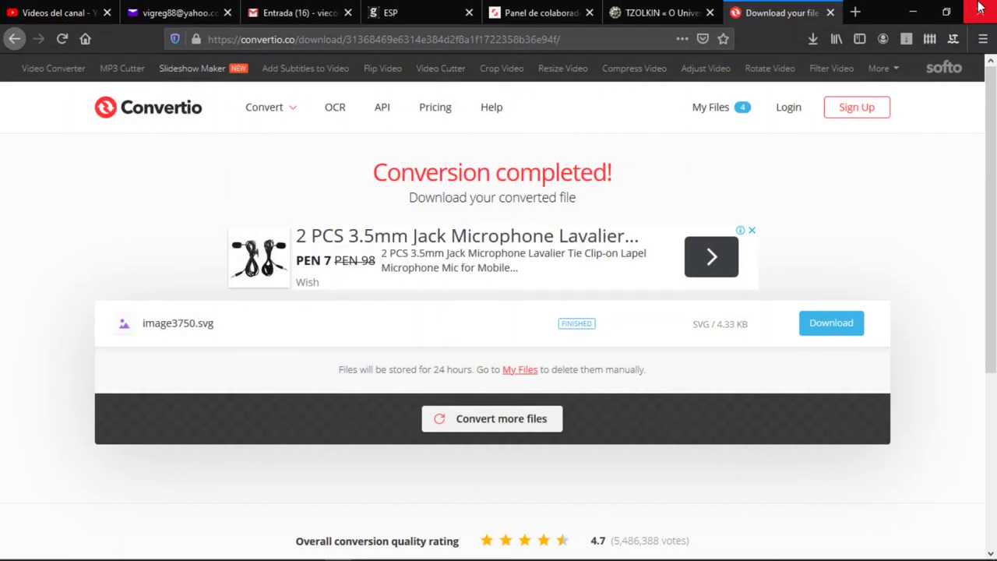
mouse_move(498, 555)
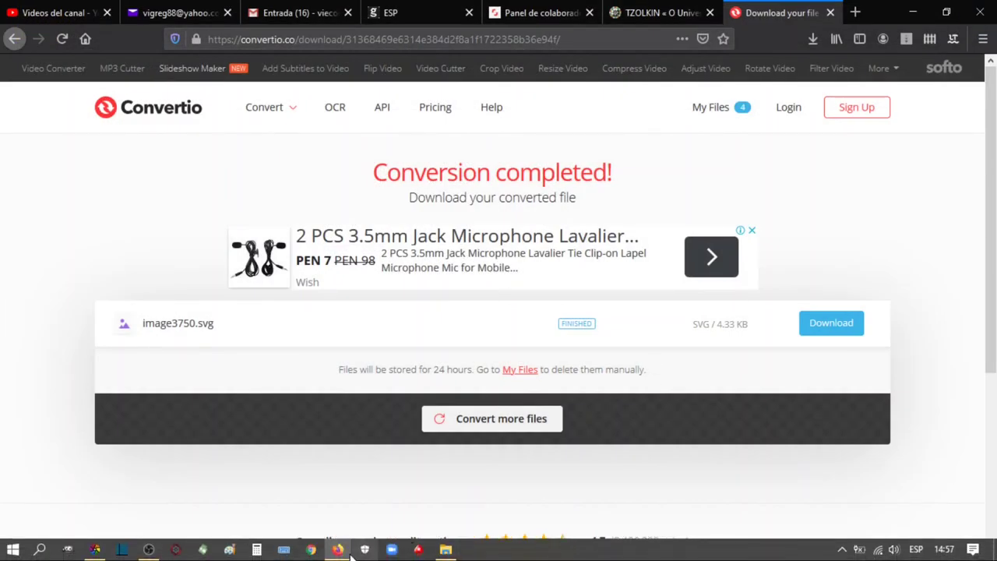
click(94, 550)
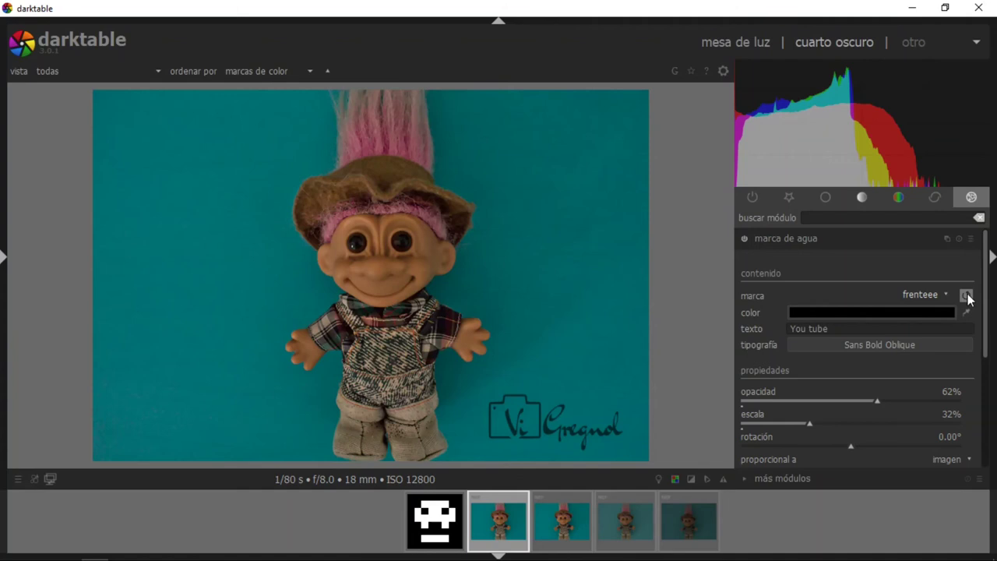
- Use the image3750 signature logo as the watermark at 29% scale
click(942, 294)
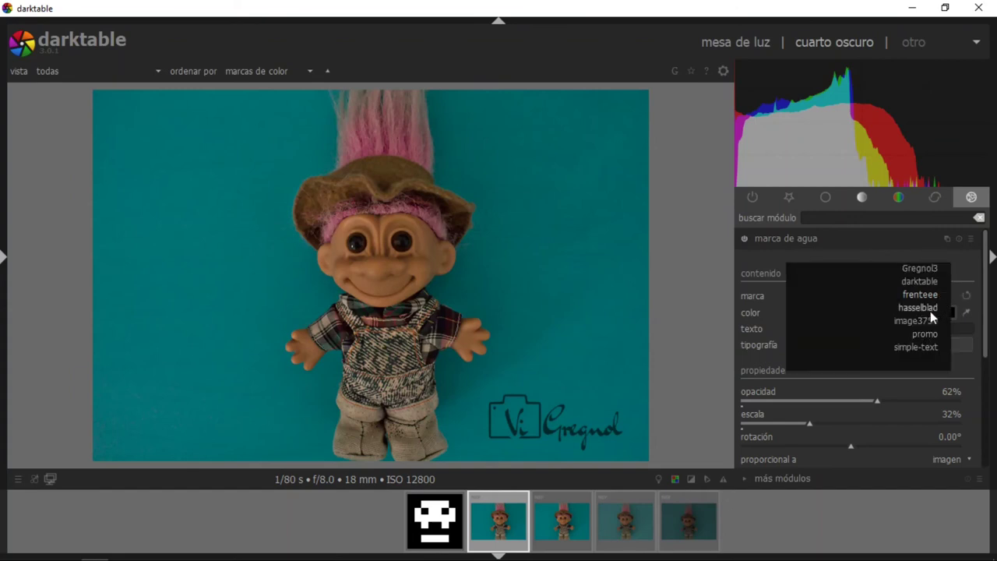
click(925, 321)
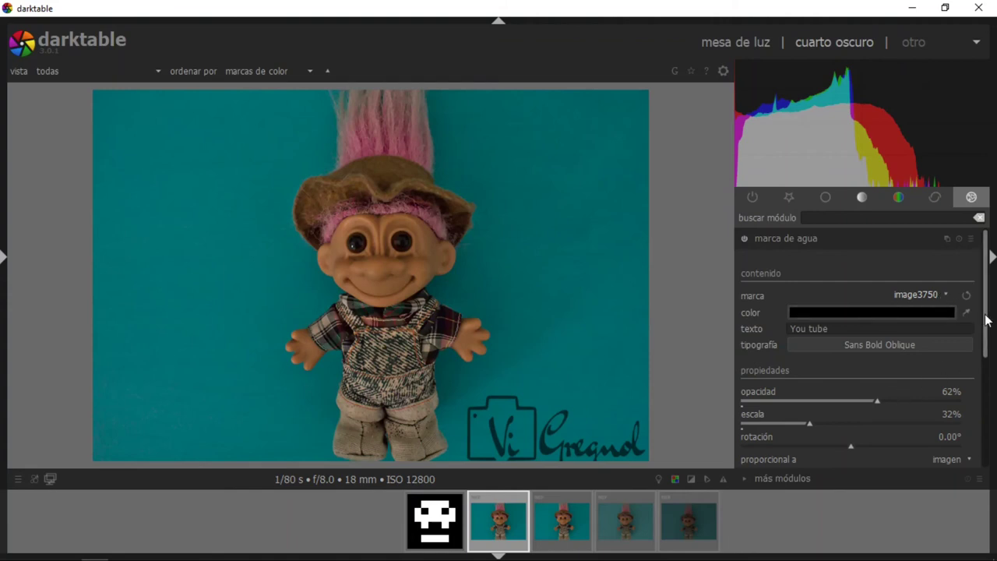
scroll(895, 327, down, 2)
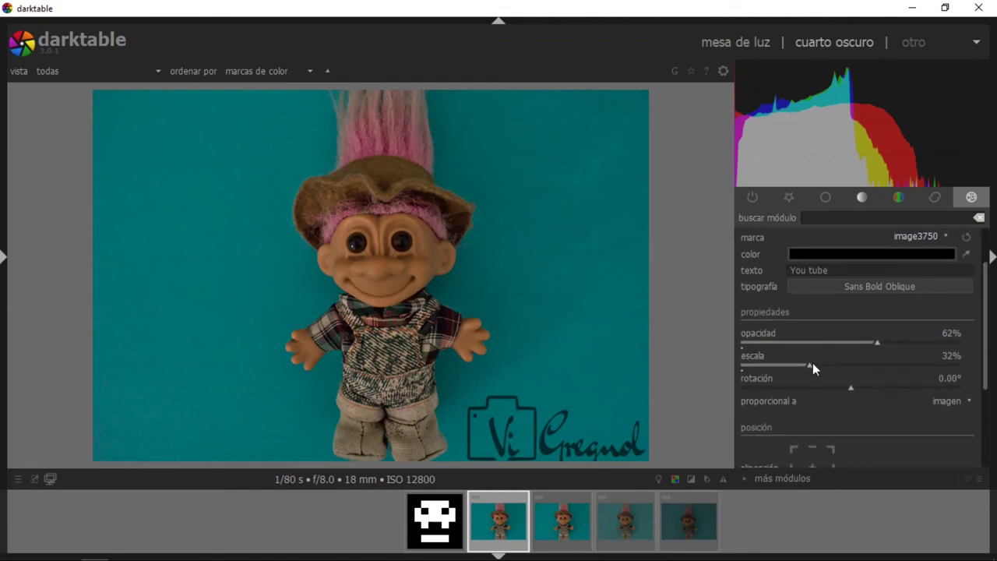
drag(812, 363, 803, 364)
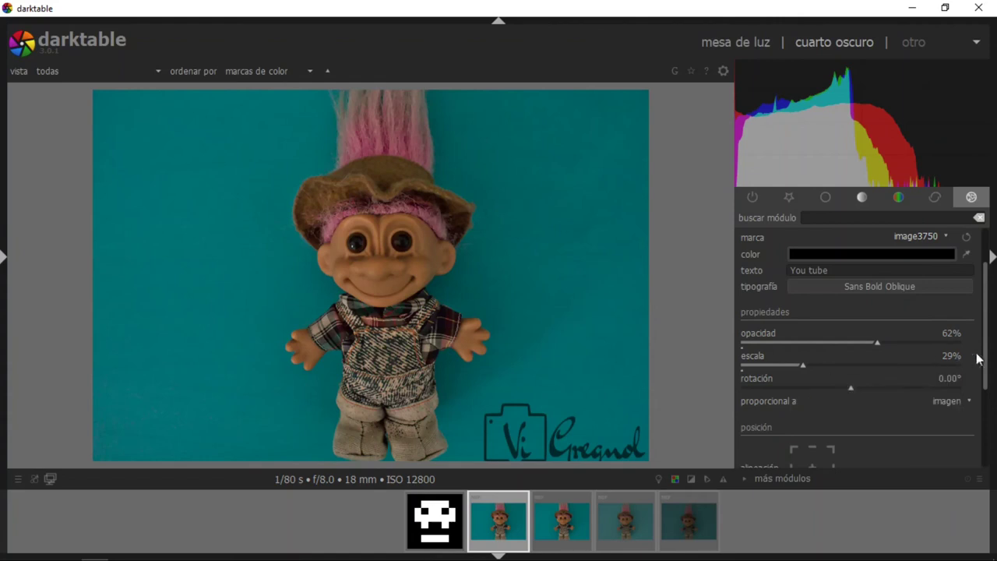
- Centre the watermark on the troll photo
scroll(981, 377, down, 1)
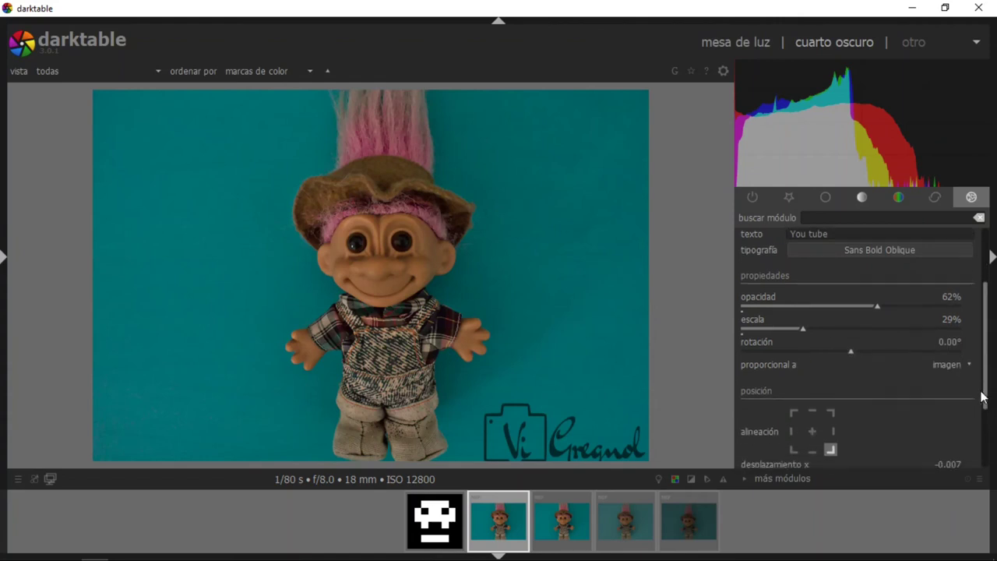
click(829, 431)
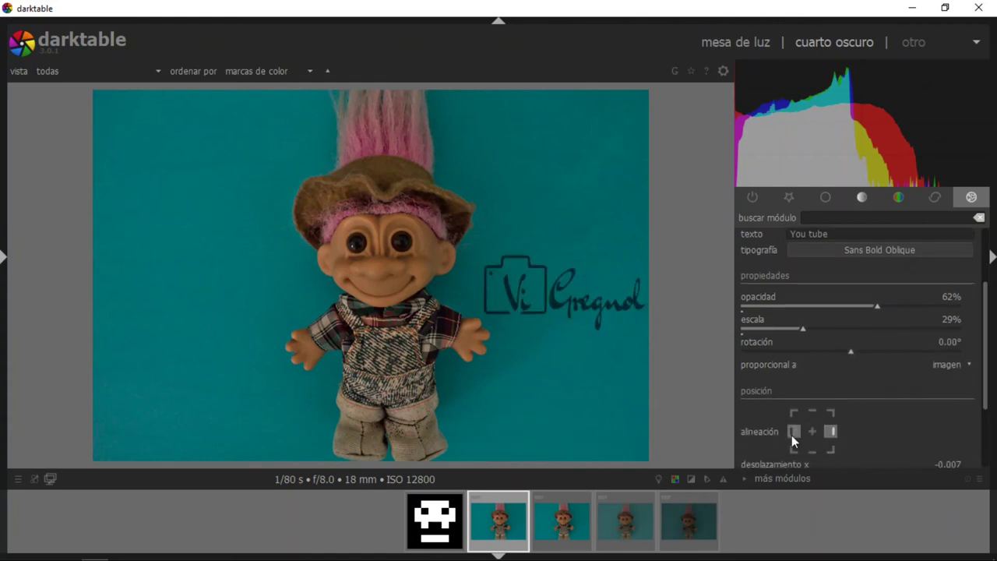
click(811, 433)
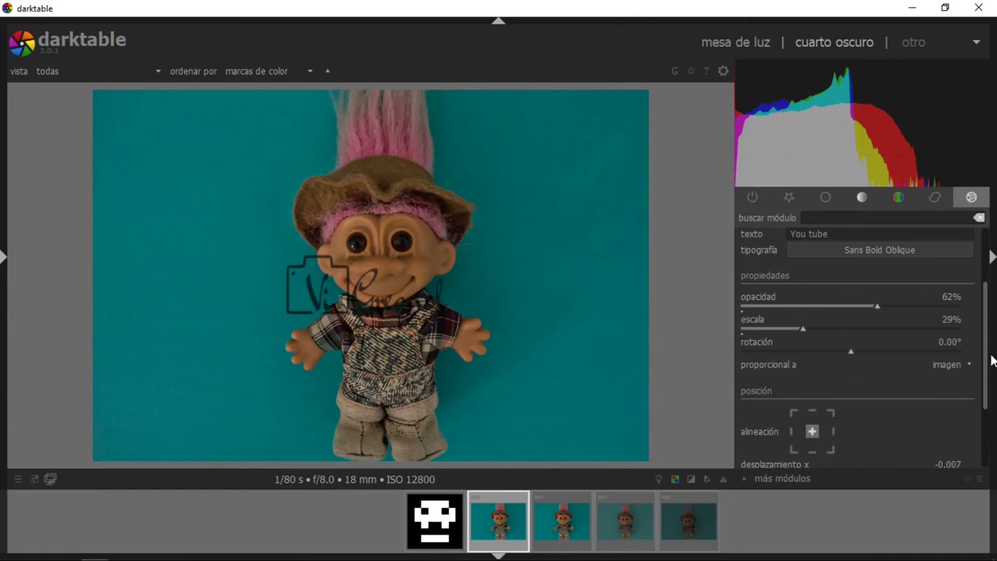
mouse_move(987, 377)
mouse_down()
mouse_move(989, 427)
mouse_move(983, 312)
mouse_up()
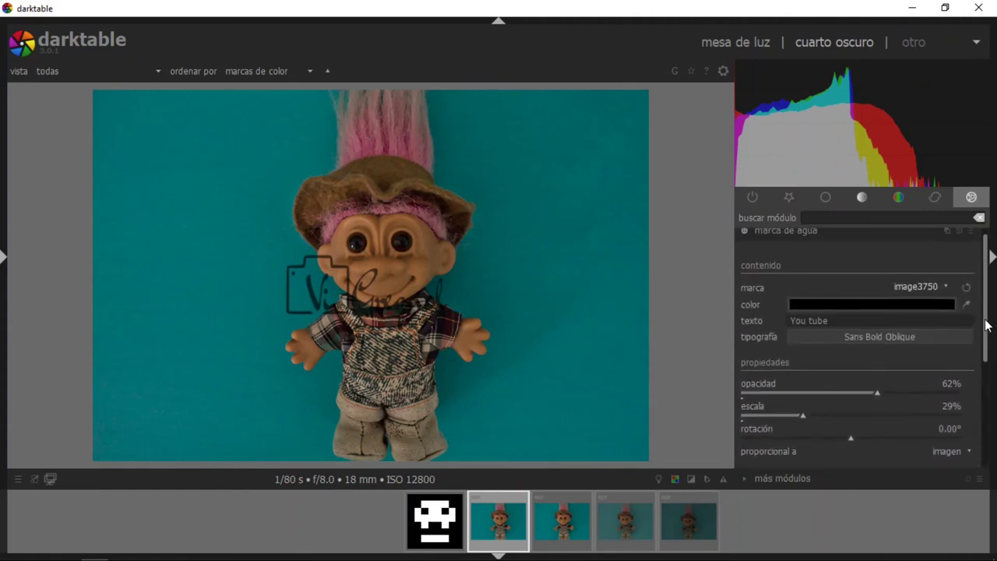
- Switch on the enmarcar frame module and widen its border size to 24.17%
click(816, 242)
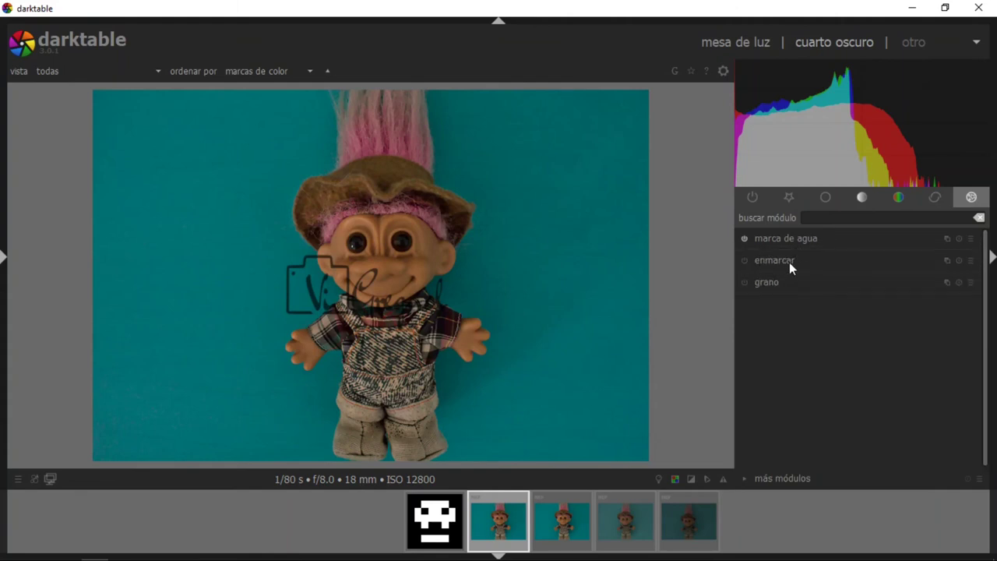
click(789, 261)
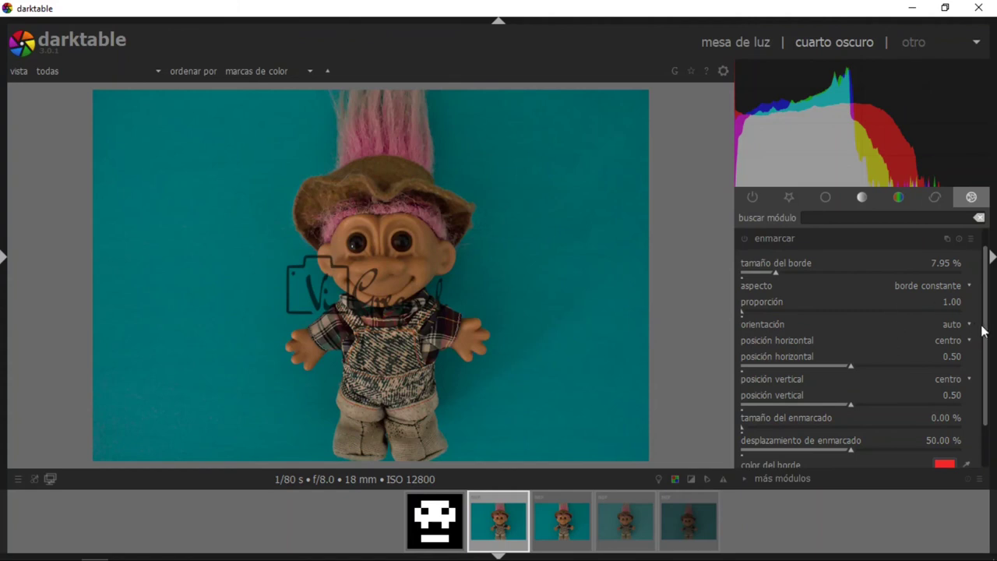
drag(990, 338, 987, 326)
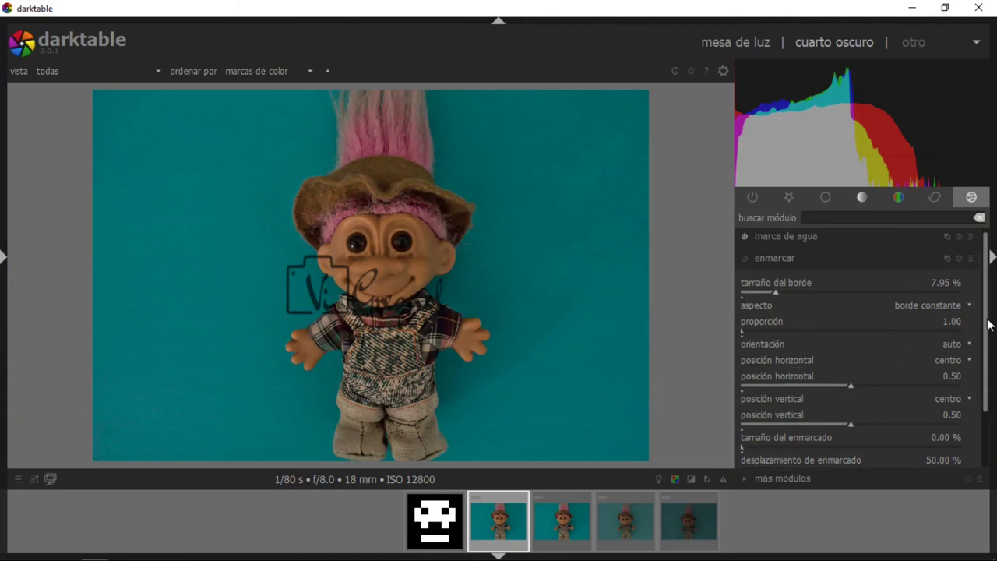
drag(987, 326, 987, 323)
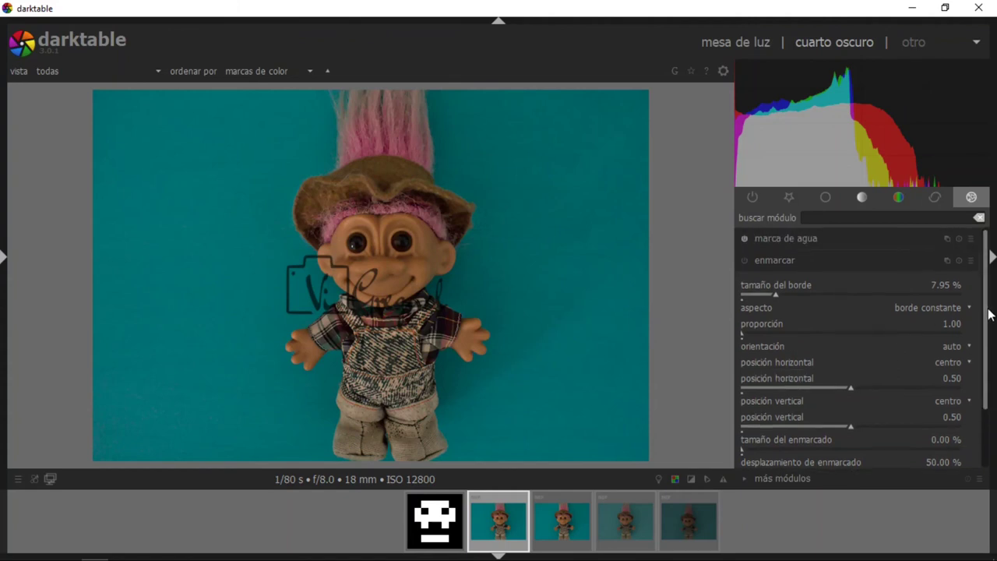
click(746, 261)
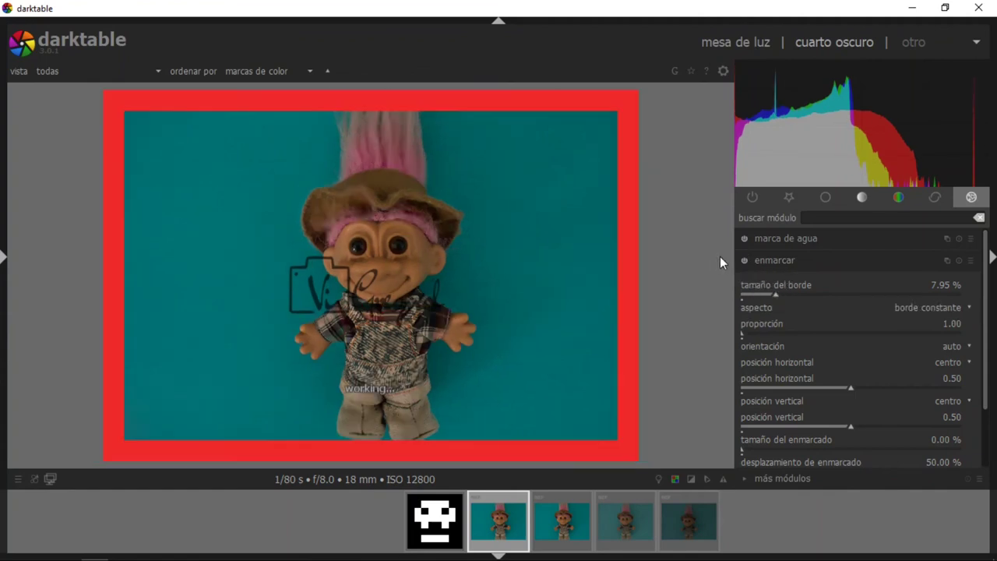
scroll(985, 363, down, 1)
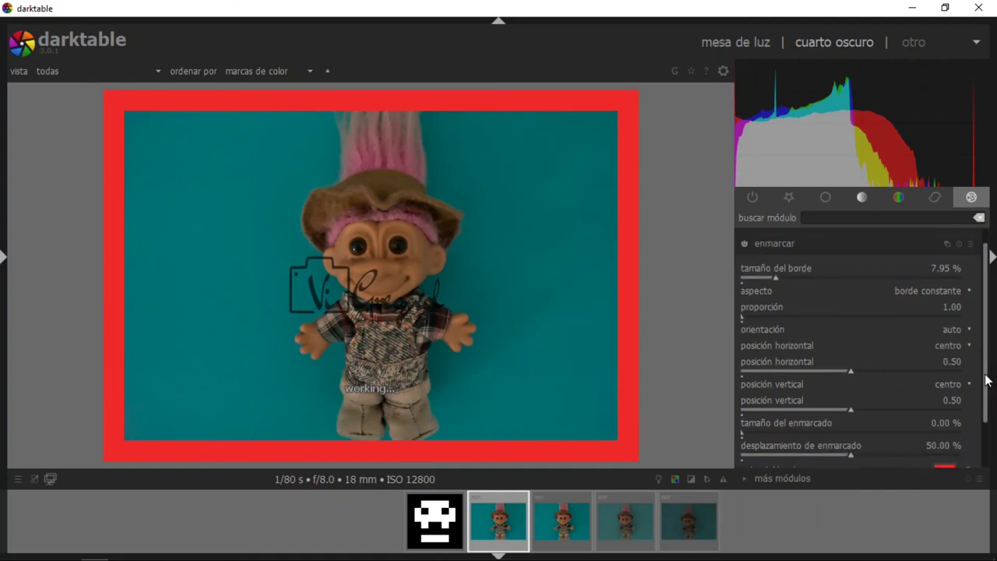
click(847, 277)
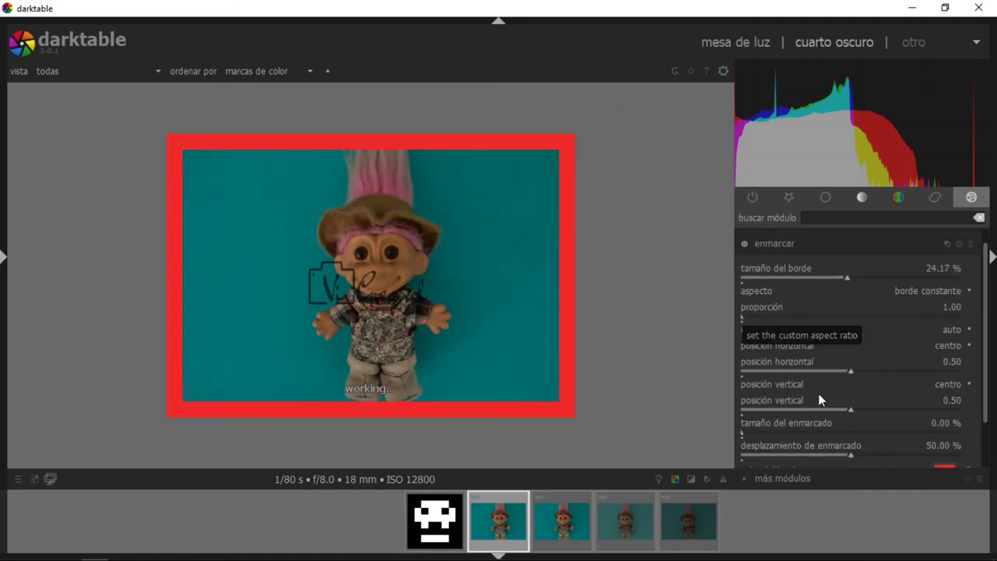
scroll(986, 359, down, 1)
scroll(986, 360, down, 1)
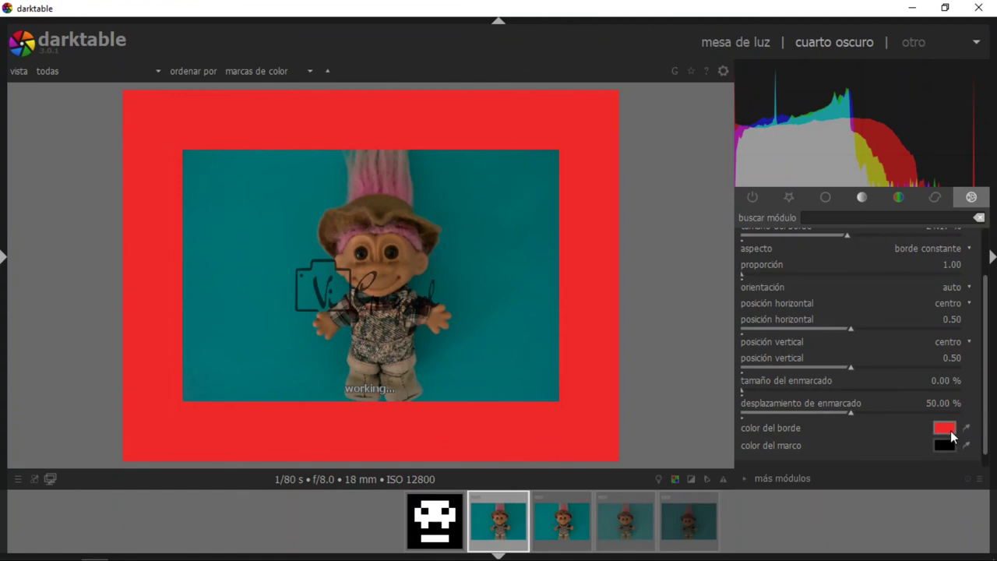
- Set the enmarcar border colour to dark orange, then collapse the framing module
click(945, 429)
click(573, 255)
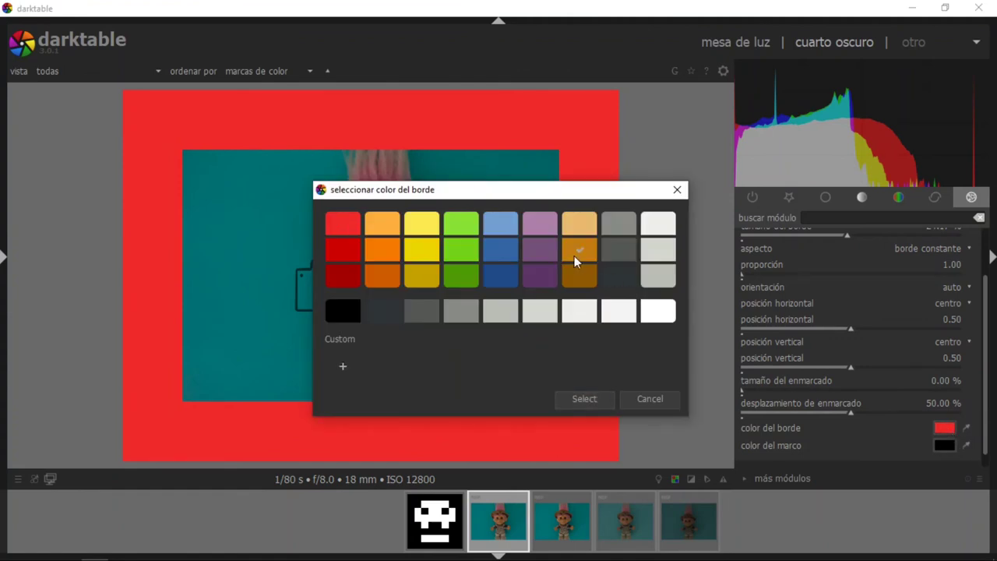
click(579, 393)
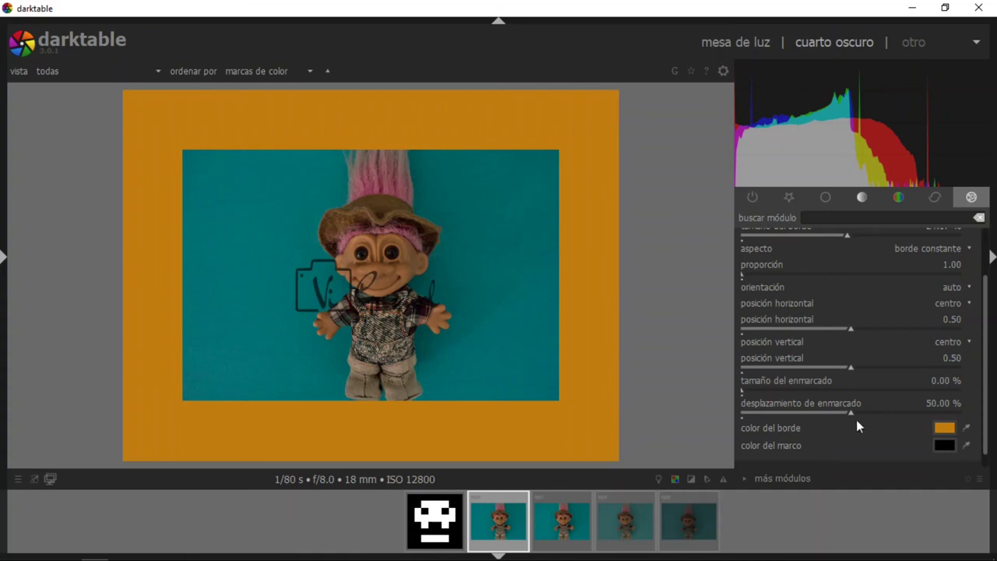
scroll(986, 389, down, 1)
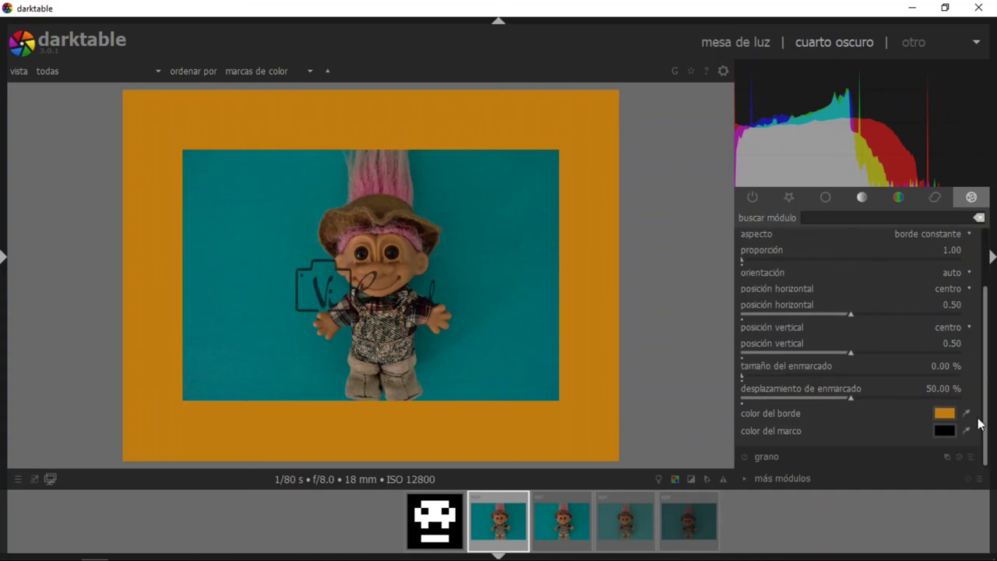
scroll(973, 420, up, 5)
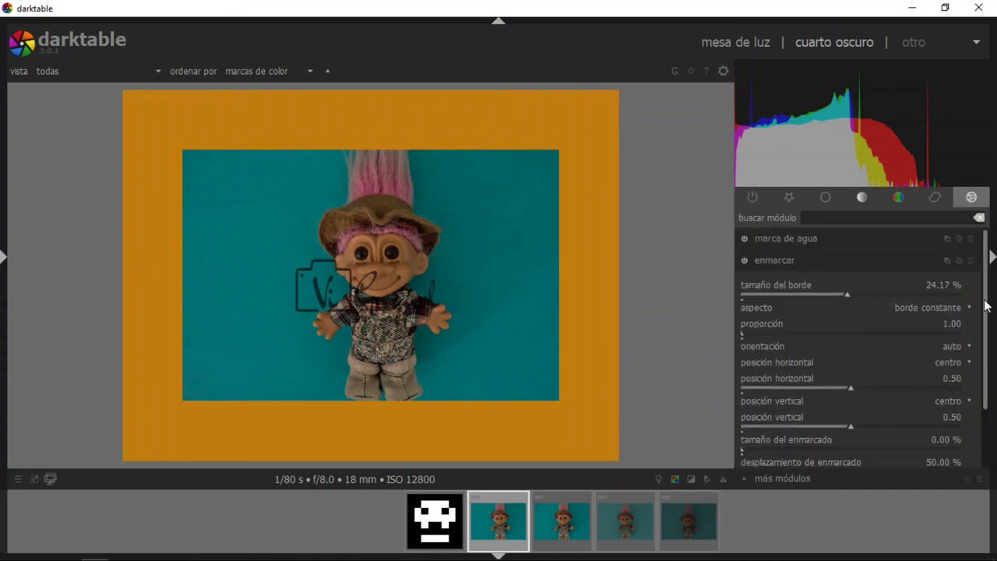
click(773, 260)
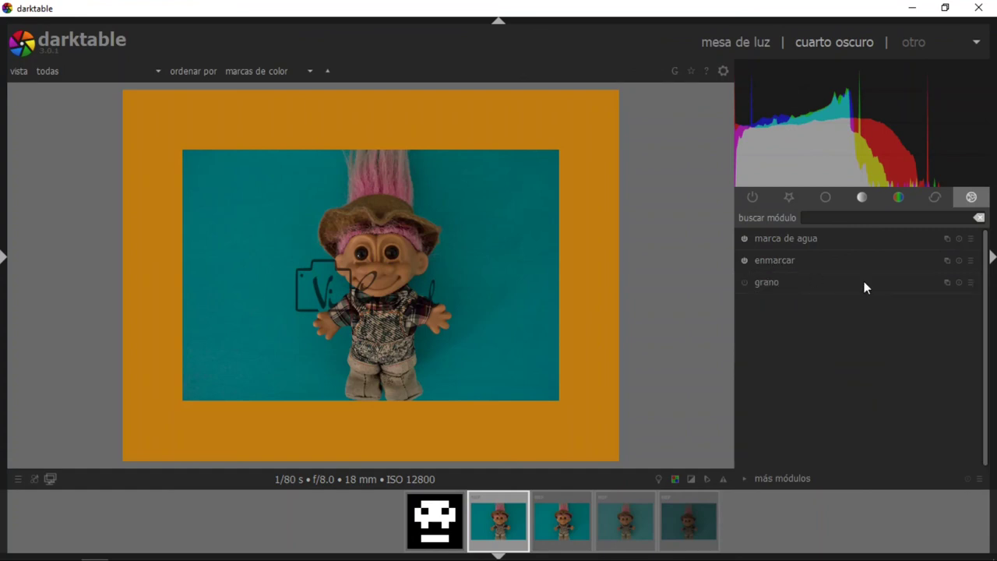